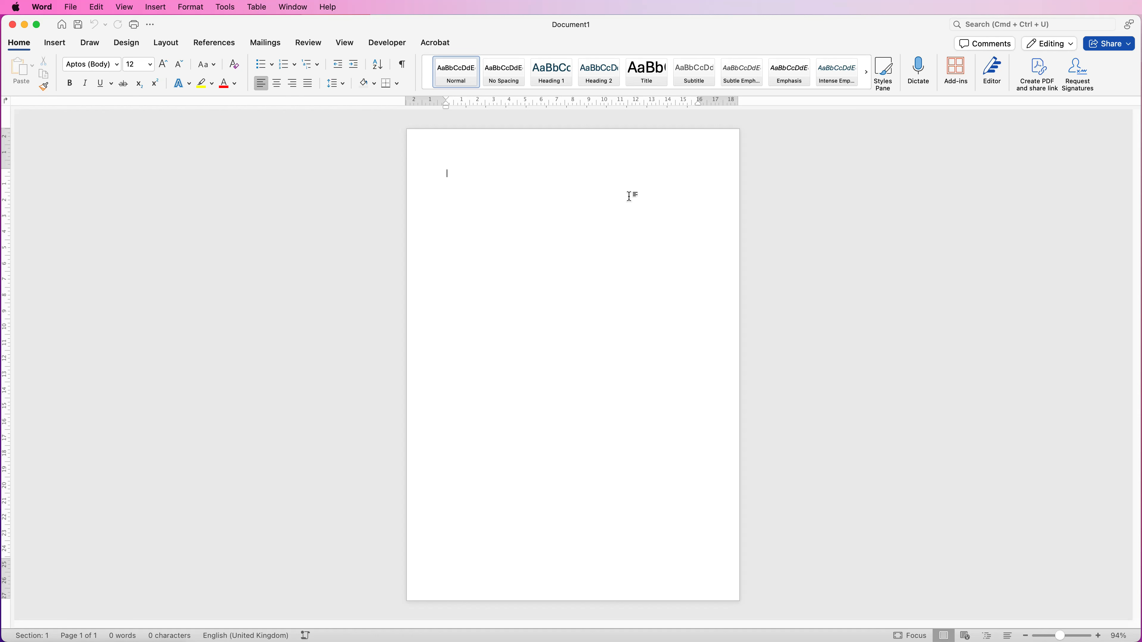
Insert all six pictures from the High Contrast folder into the document
{"action": "left_click", "coordinate": [65, 45]}
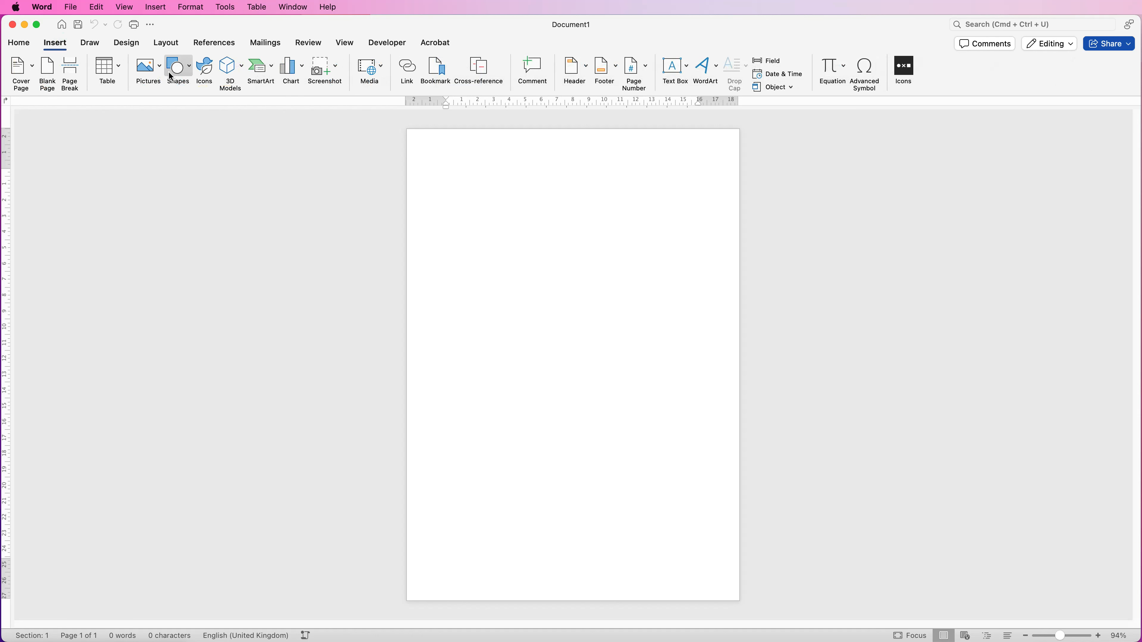
{"action": "left_click", "coordinate": [160, 68]}
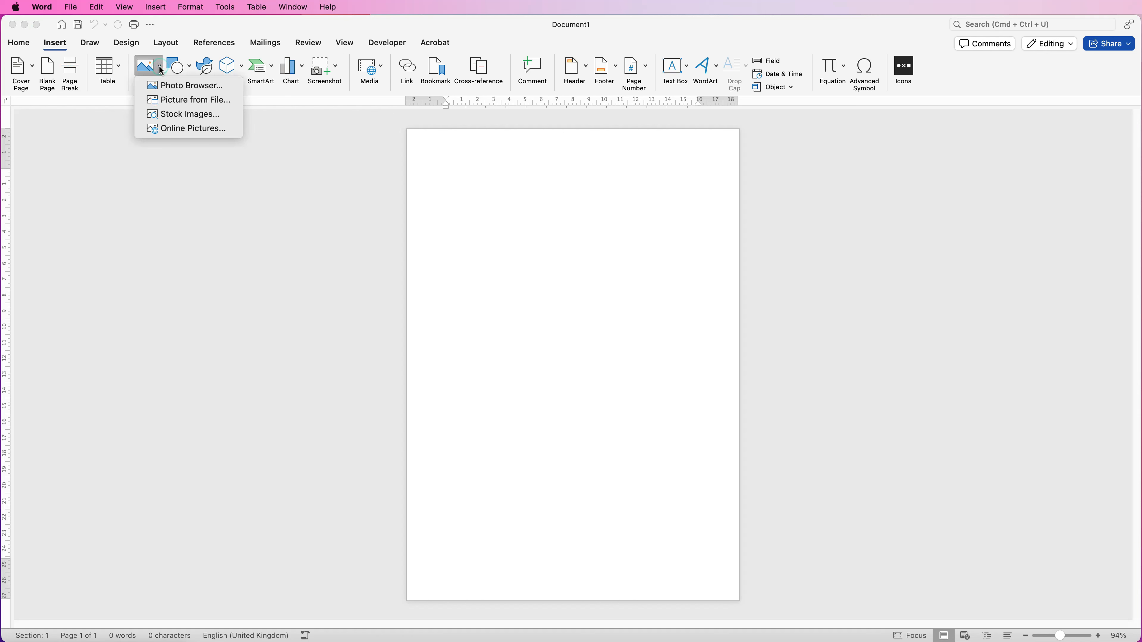
{"action": "left_click", "coordinate": [174, 100]}
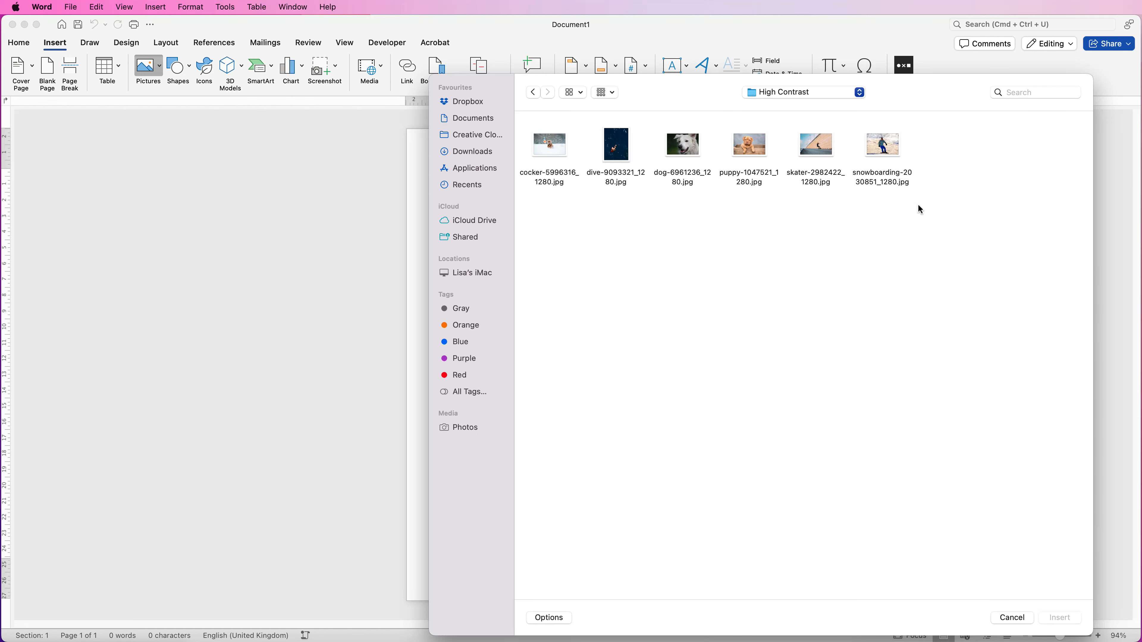
{"action": "left_click_drag", "start_coordinate": [919, 206], "coordinate": [547, 141]}
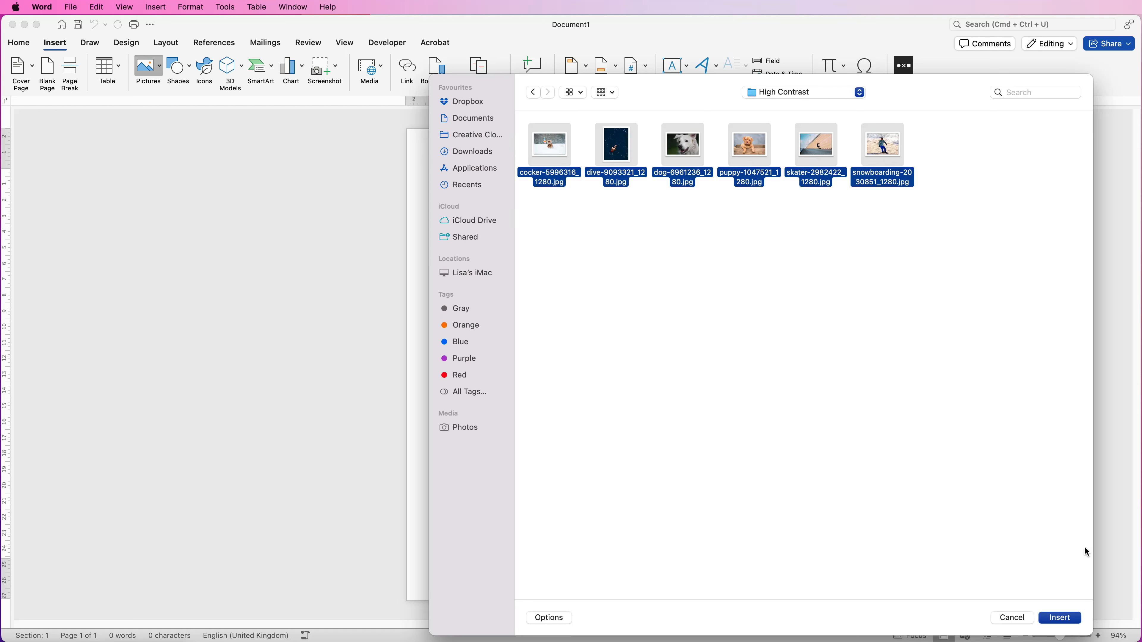
{"action": "left_click", "coordinate": [1061, 619]}
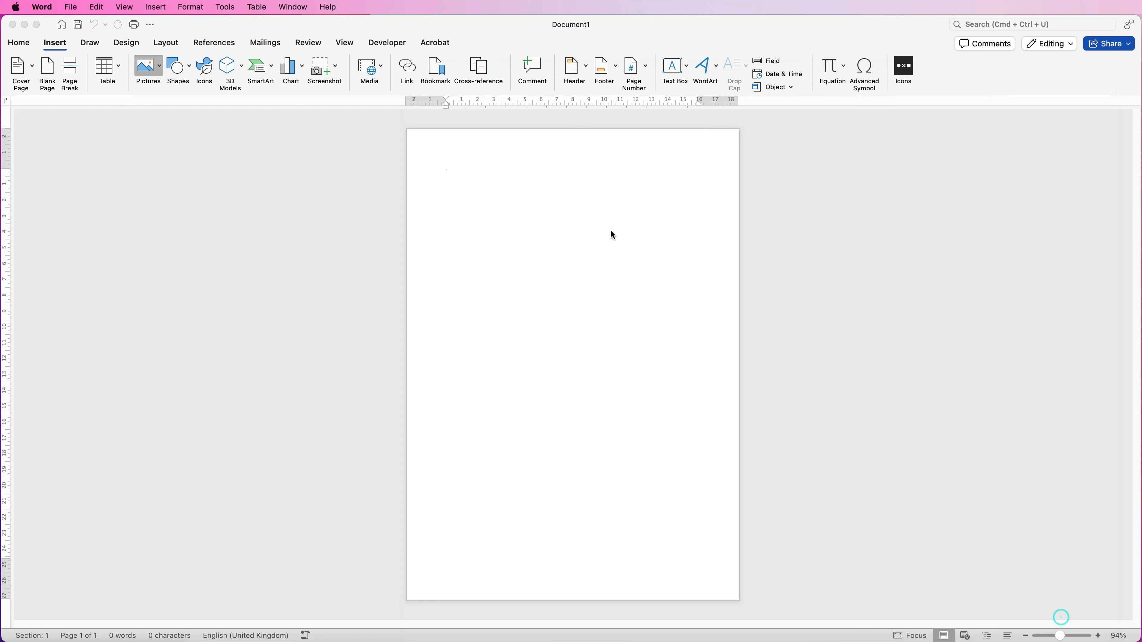
Set the text wrapping of the running cocker spaniel picture to In Front of Text
{"action": "left_click_drag", "start_coordinate": [1061, 638], "coordinate": [1050, 638]}
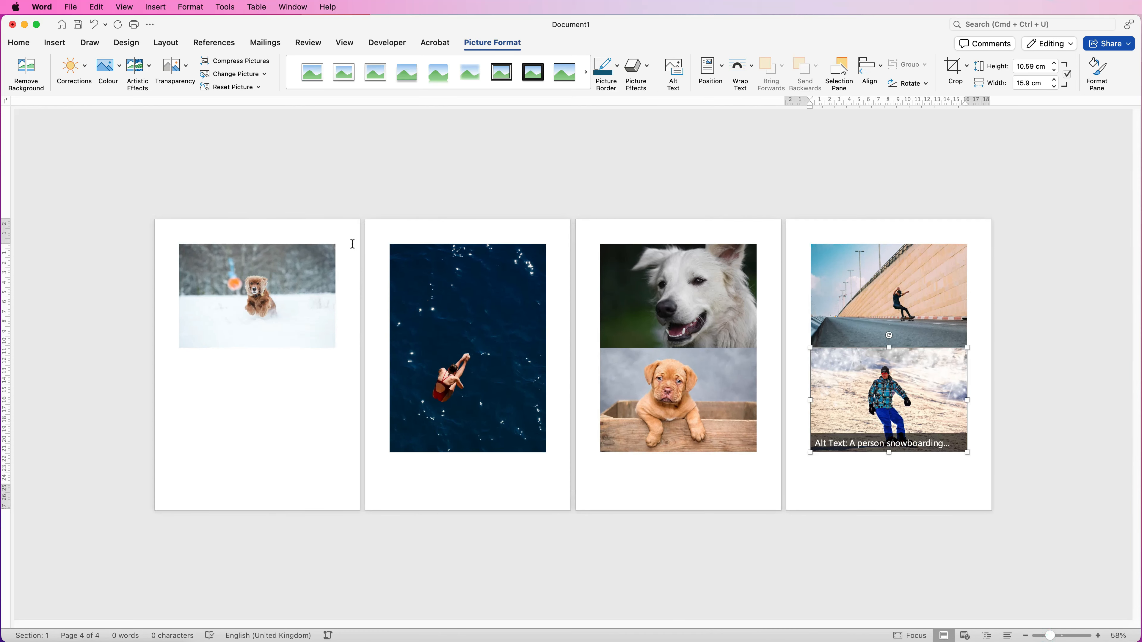
{"action": "left_click", "coordinate": [278, 293]}
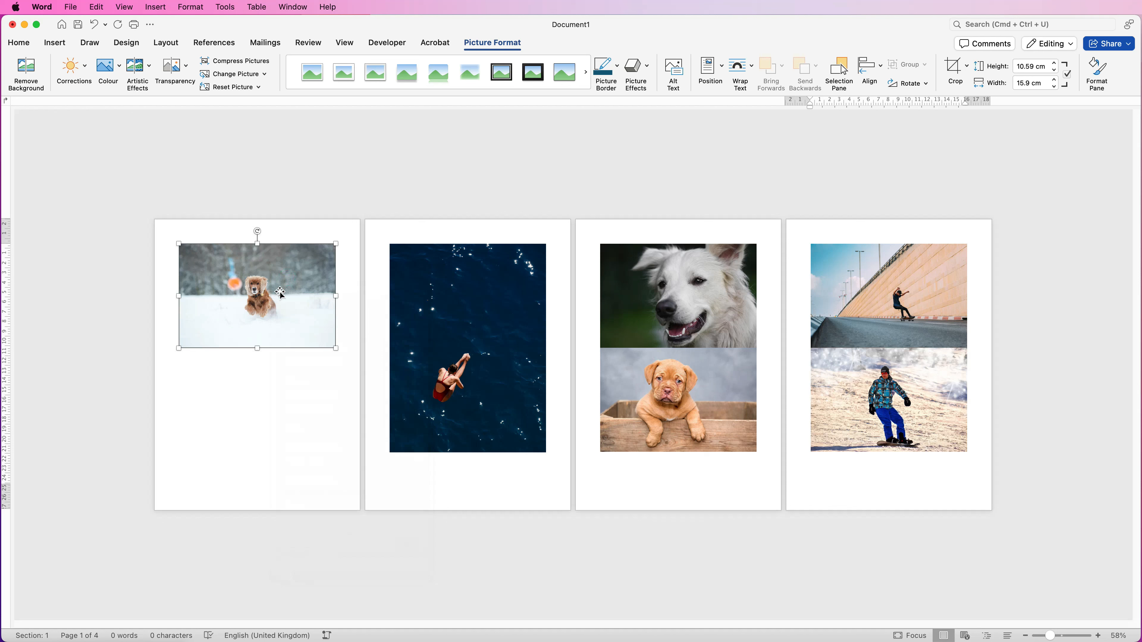
{"action": "right_click", "coordinate": [281, 293]}
{"action": "mouse_move", "coordinate": [393, 454]}
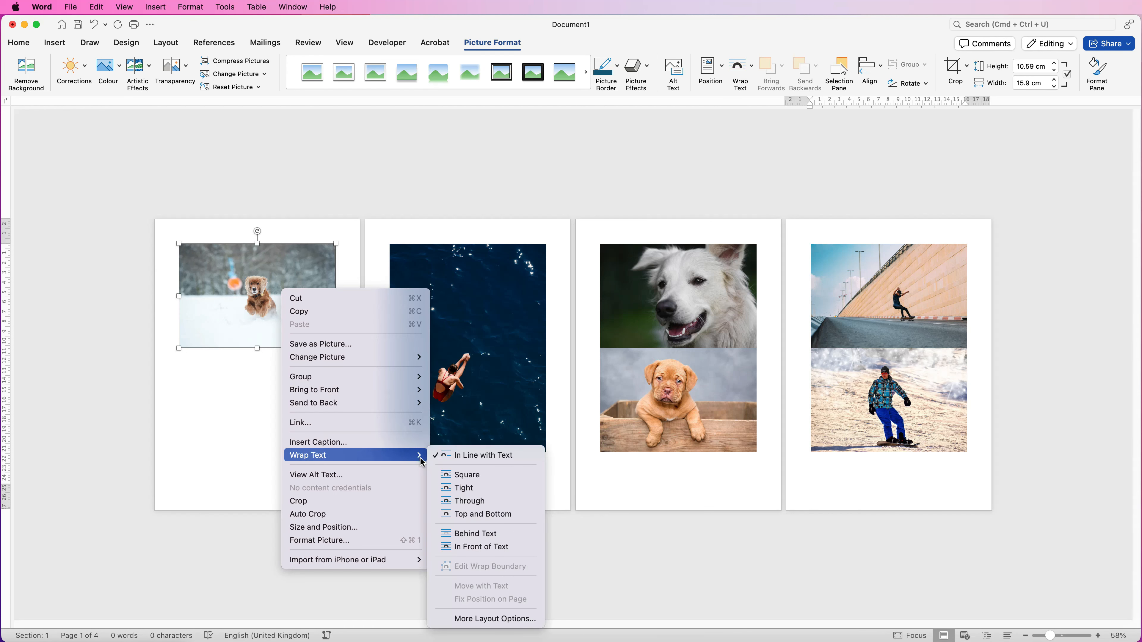
{"action": "left_click", "coordinate": [459, 547]}
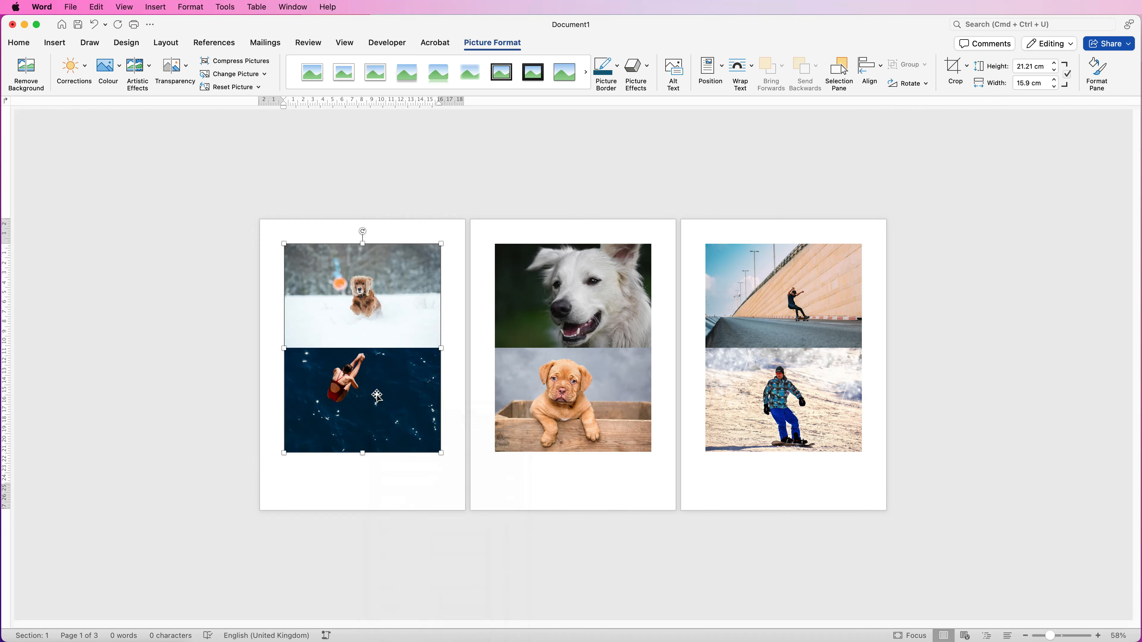
Set the text wrapping of the diver picture to In Front of Text
{"action": "right_click", "coordinate": [374, 392]}
{"action": "mouse_move", "coordinate": [472, 557]}
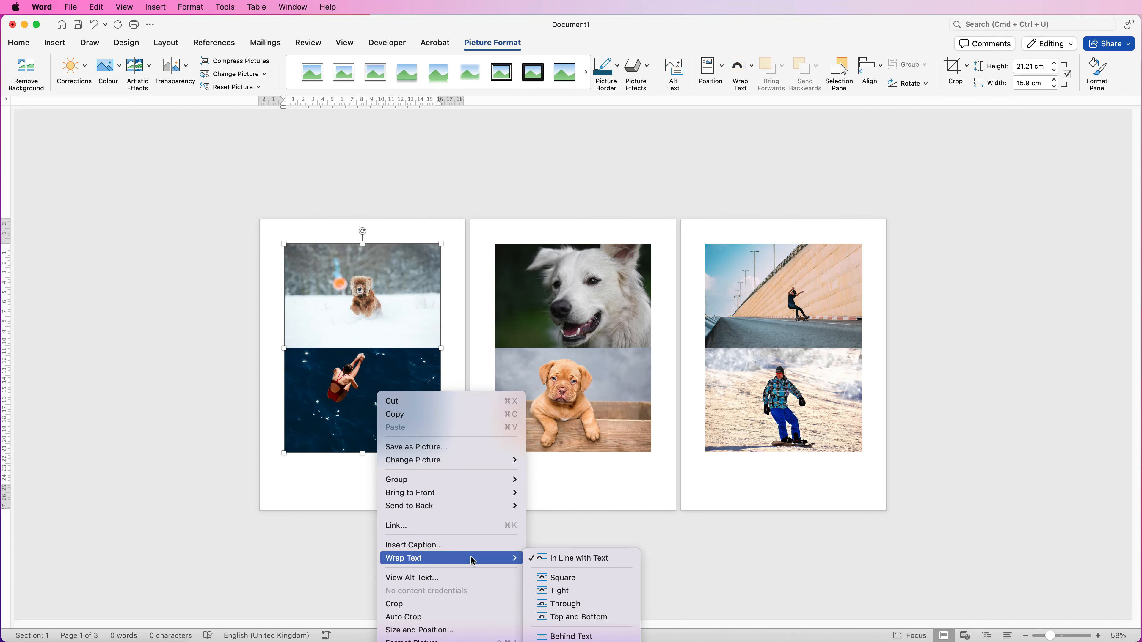
{"action": "left_click", "coordinate": [547, 636]}
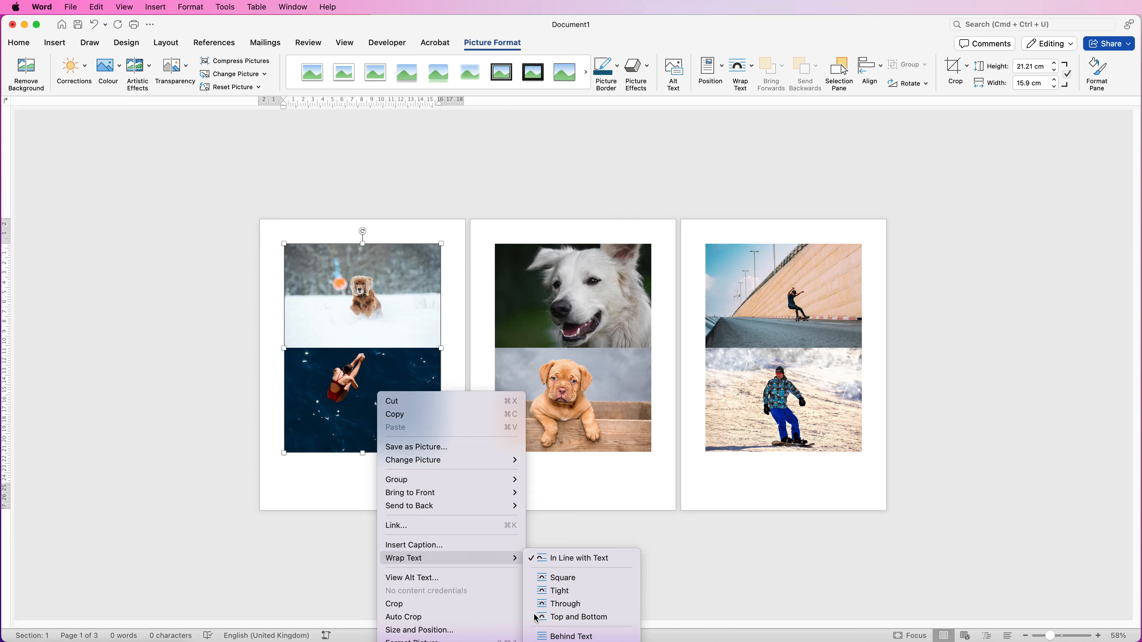
Shrink the diver and cocker spaniel pictures to roughly half size, keeping their lower left corners in place
{"action": "left_click_drag", "start_coordinate": [547, 245], "coordinate": [457, 362]}
{"action": "left_click", "coordinate": [494, 291]}
{"action": "left_click_drag", "start_coordinate": [545, 243], "coordinate": [471, 294]}
Set the text wrapping of the white dog picture to In Front of Text
{"action": "left_click", "coordinate": [512, 278]}
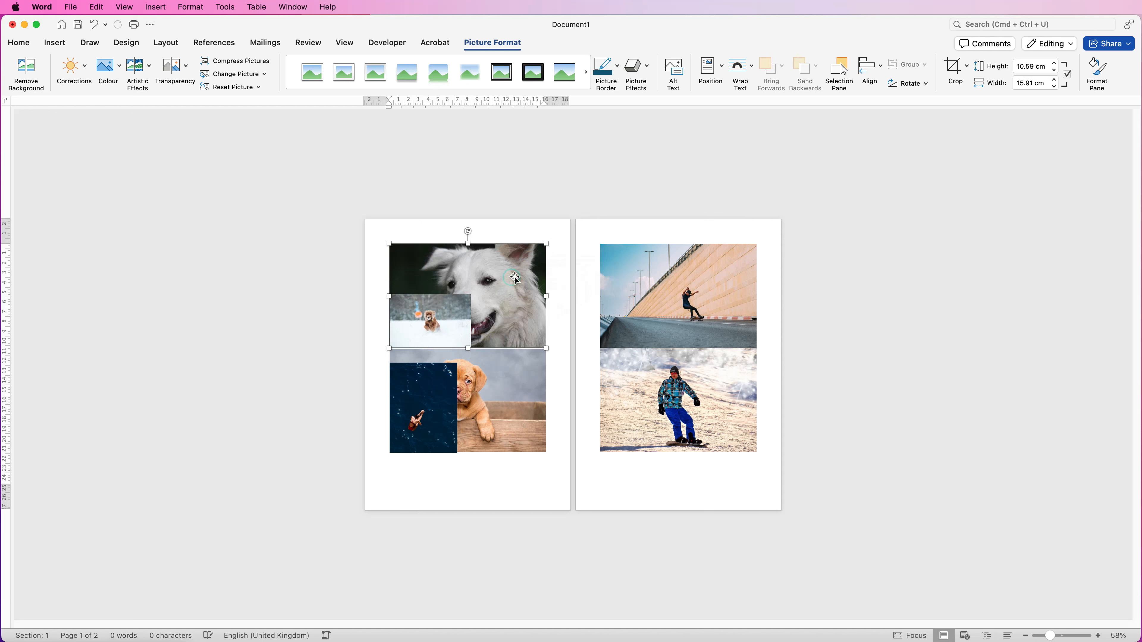
{"action": "right_click", "coordinate": [515, 278]}
{"action": "mouse_move", "coordinate": [571, 440]}
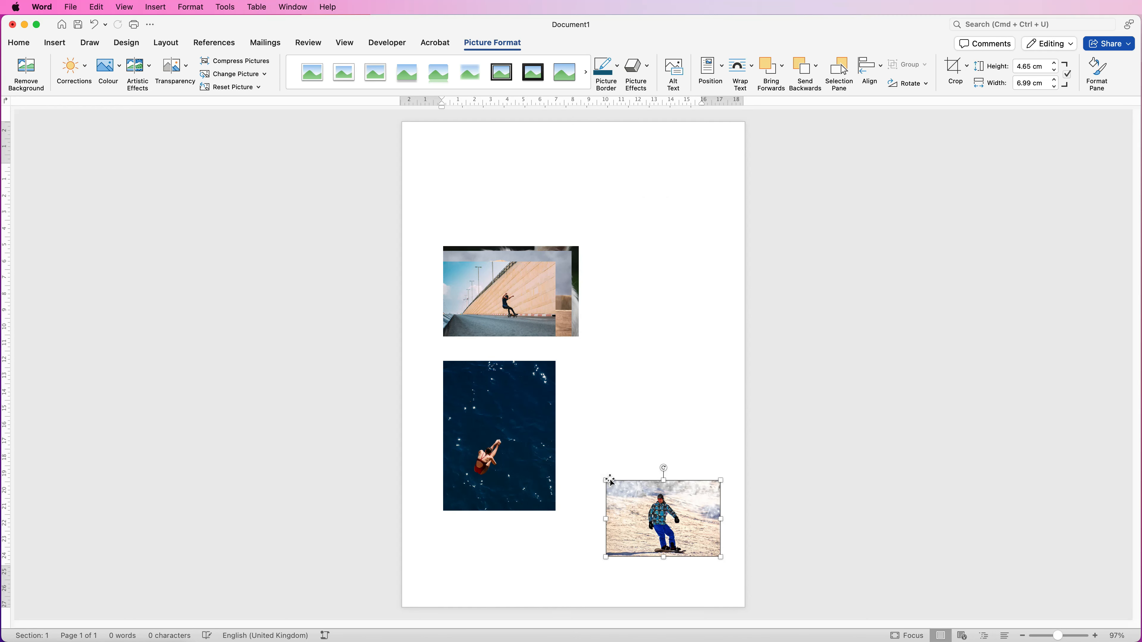
Crop the snowboarder picture to a square 1:1 aspect ratio
{"action": "left_click_drag", "start_coordinate": [610, 480], "coordinate": [613, 481]}
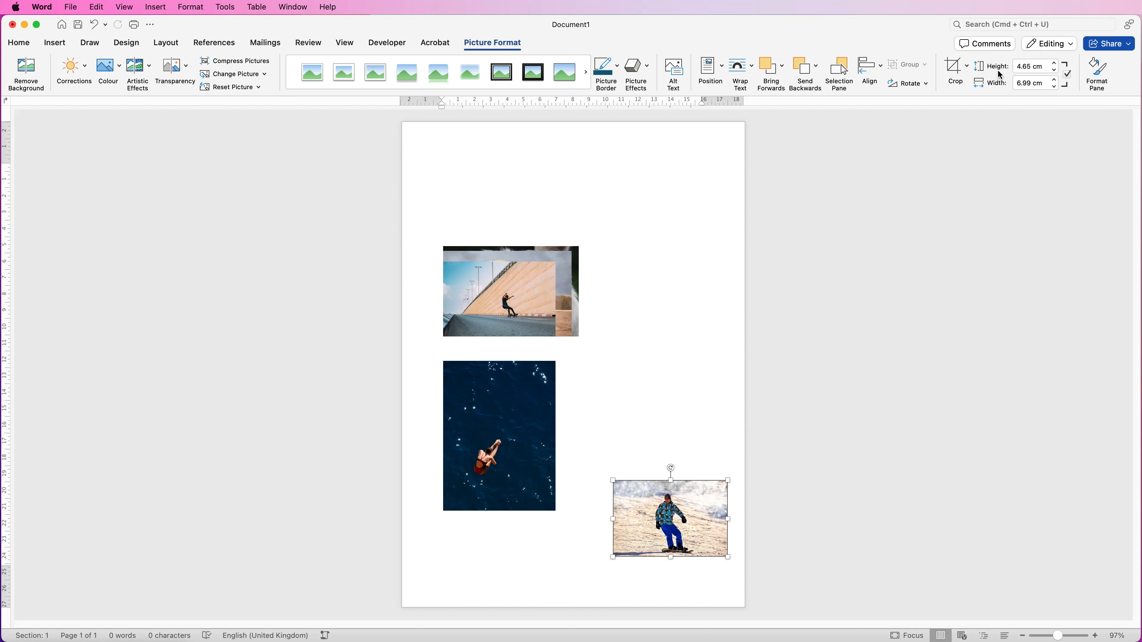
{"action": "left_click", "coordinate": [967, 69]}
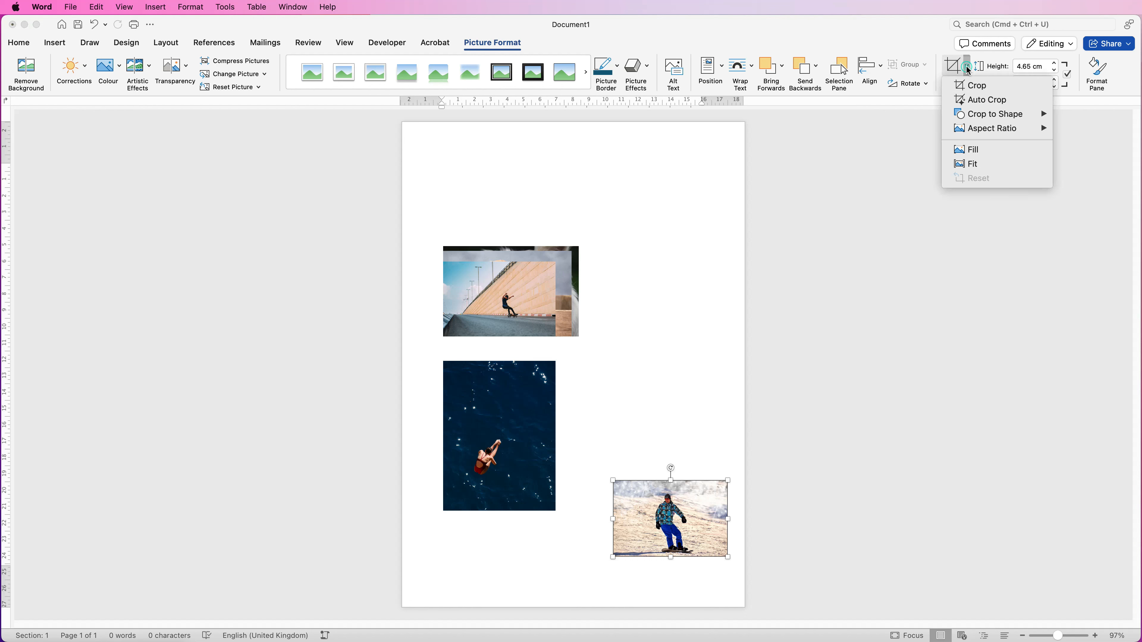
{"action": "mouse_move", "coordinate": [987, 134]}
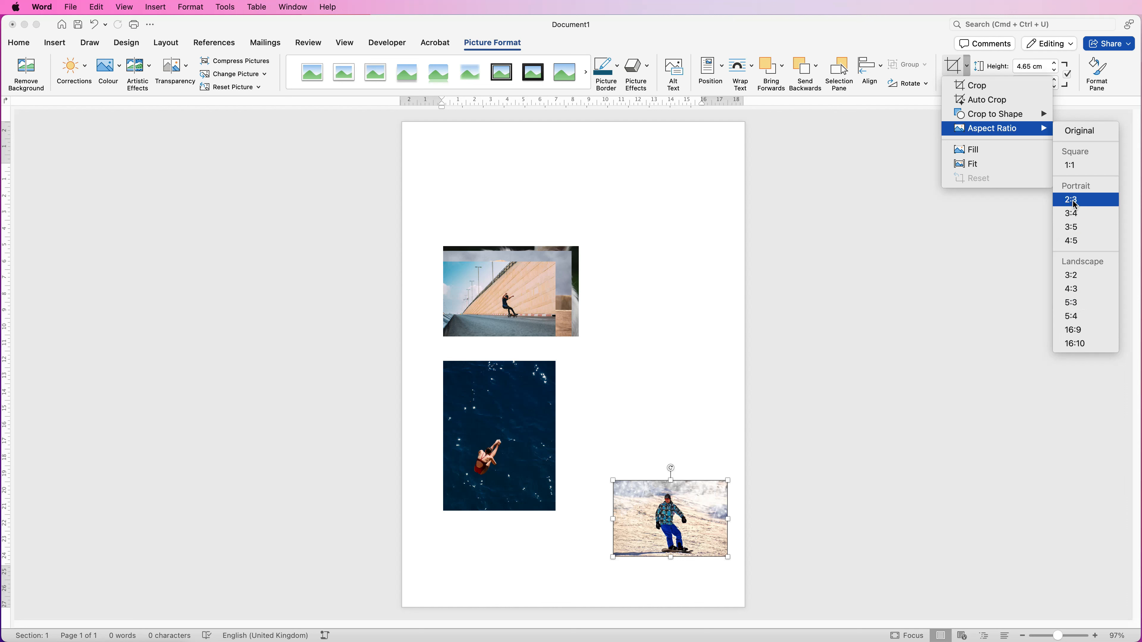
{"action": "left_click", "coordinate": [1072, 166]}
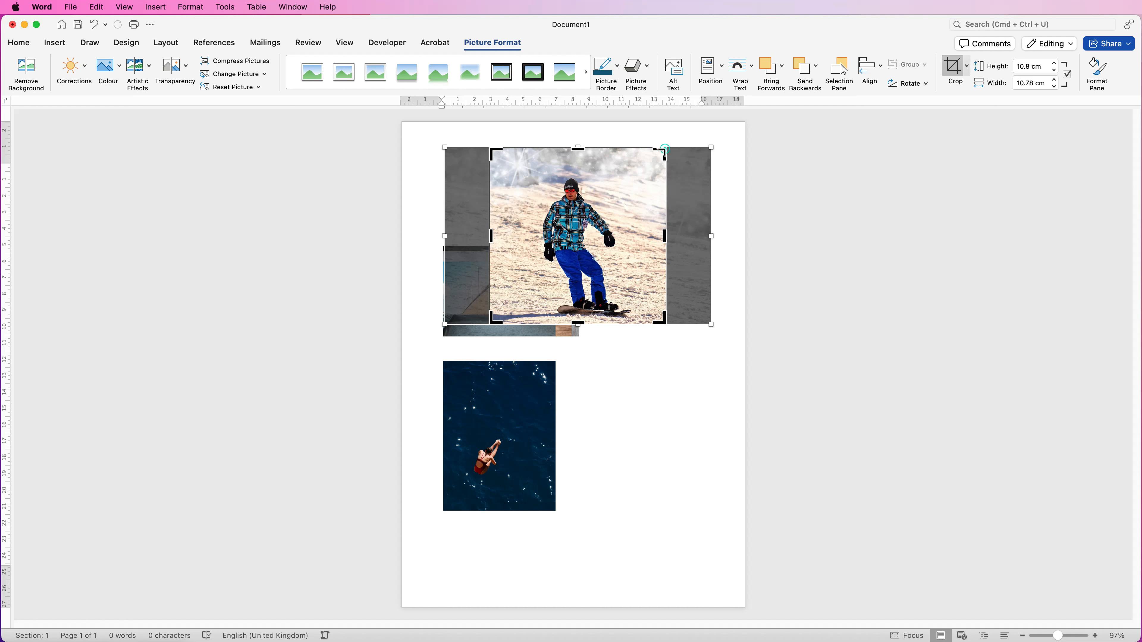
Tighten the snowboarder's square crop to about 10.7 cm and move the picture to the page's lower right corner
{"action": "mouse_move", "coordinate": [664, 149]}
{"action": "left_mouse_down"}
{"action": "mouse_move", "coordinate": [640, 170]}
{"action": "mouse_move", "coordinate": [535, 205]}
{"action": "mouse_move", "coordinate": [654, 167]}
{"action": "mouse_move", "coordinate": [607, 207]}
{"action": "mouse_move", "coordinate": [665, 162]}
{"action": "left_mouse_up"}
{"action": "left_click_drag", "start_coordinate": [578, 227], "coordinate": [690, 515]}
{"action": "key", "text": "Escape"}
Move the diver picture to the upper right of the page and enlarge it
{"action": "left_click_drag", "start_coordinate": [525, 396], "coordinate": [655, 195]}
{"action": "left_click_drag", "start_coordinate": [573, 307], "coordinate": [485, 424]}
{"action": "left_click_drag", "start_coordinate": [625, 313], "coordinate": [666, 298]}
Enlarge the skateboarder picture to about 10.49 by 15.75 cm and crop it to a 1:1 aspect ratio
{"action": "left_click", "coordinate": [509, 300]}
{"action": "left_click_drag", "start_coordinate": [556, 336], "coordinate": [712, 445]}
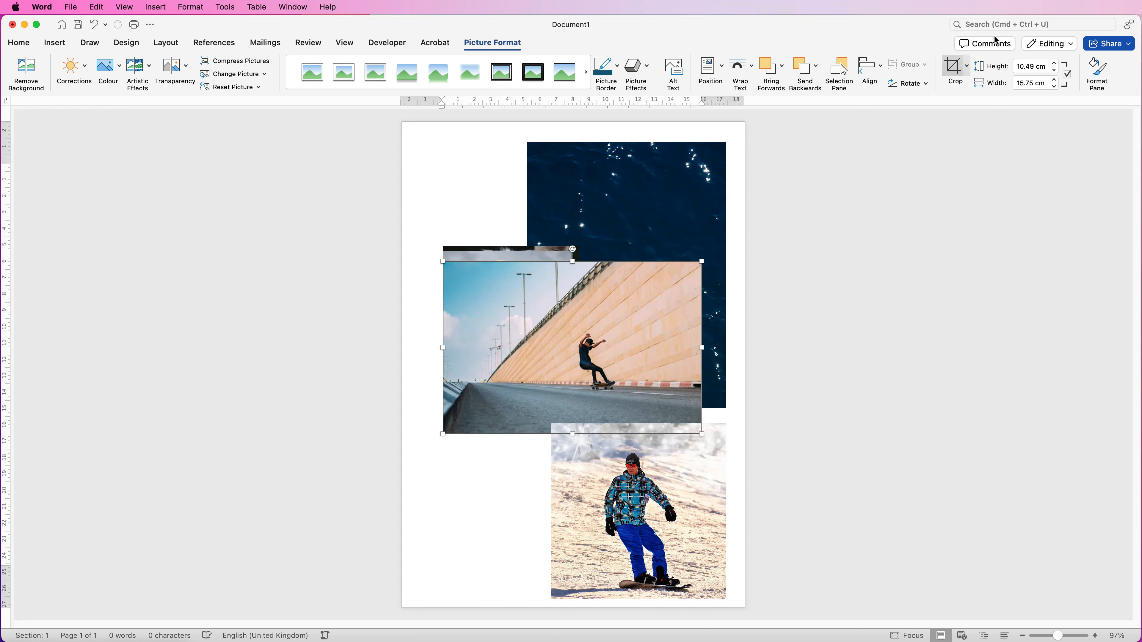
{"action": "left_click", "coordinate": [967, 66]}
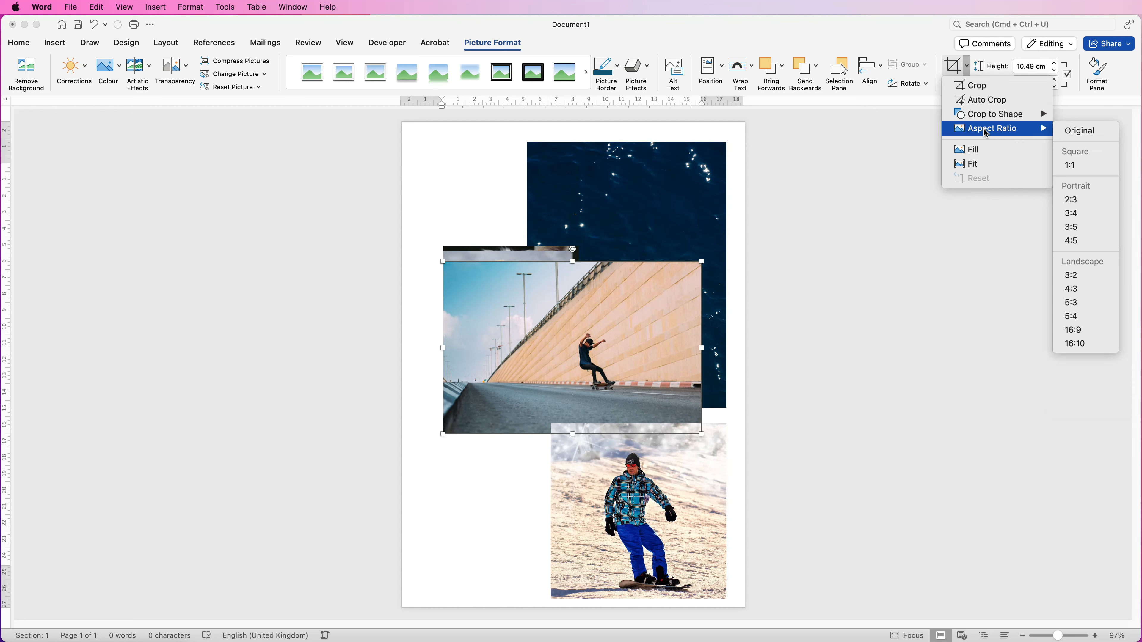
{"action": "left_click", "coordinate": [1070, 165]}
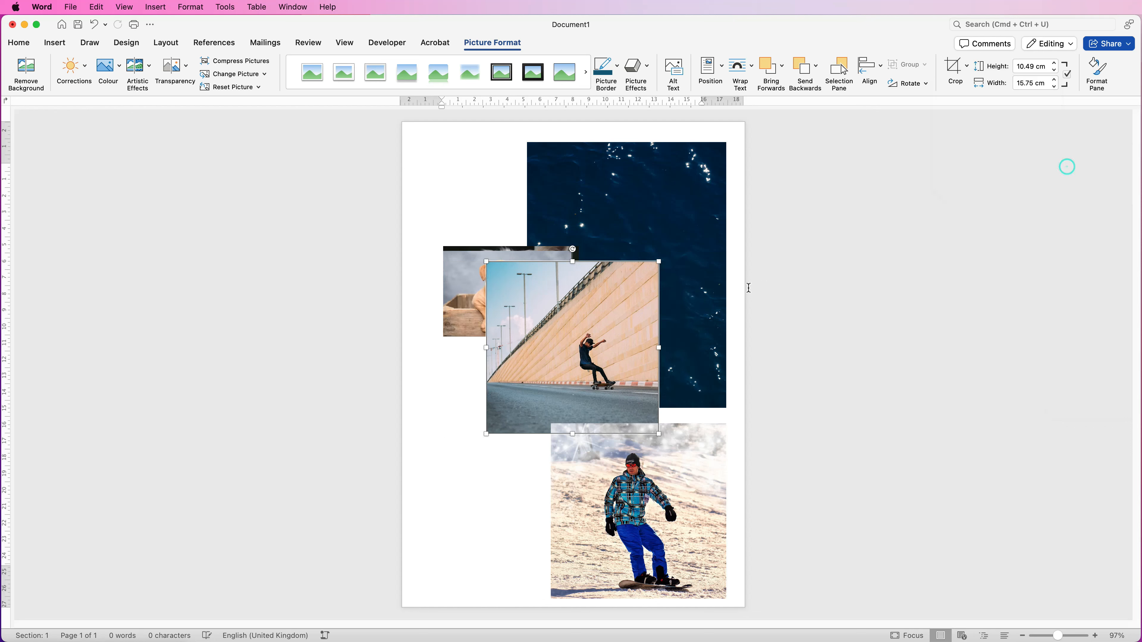
Reframe the skateboarder in a square crop of about 8.67 cm and place the picture in the page's lower left corner
{"action": "left_click_drag", "start_coordinate": [603, 348], "coordinate": [582, 345]}
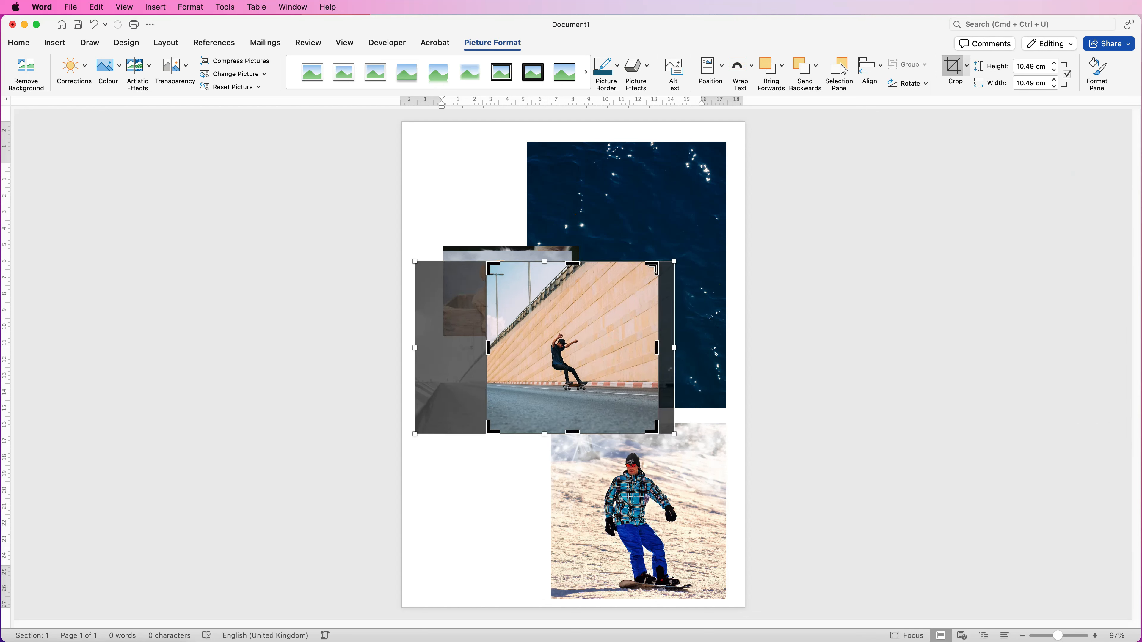
{"action": "left_click_drag", "start_coordinate": [657, 265], "coordinate": [641, 281]}
{"action": "key", "text": "super+z"}
{"action": "left_click_drag", "start_coordinate": [658, 262], "coordinate": [624, 302]}
{"action": "left_click_drag", "start_coordinate": [594, 338], "coordinate": [492, 524]}
{"action": "key", "text": "Escape"}
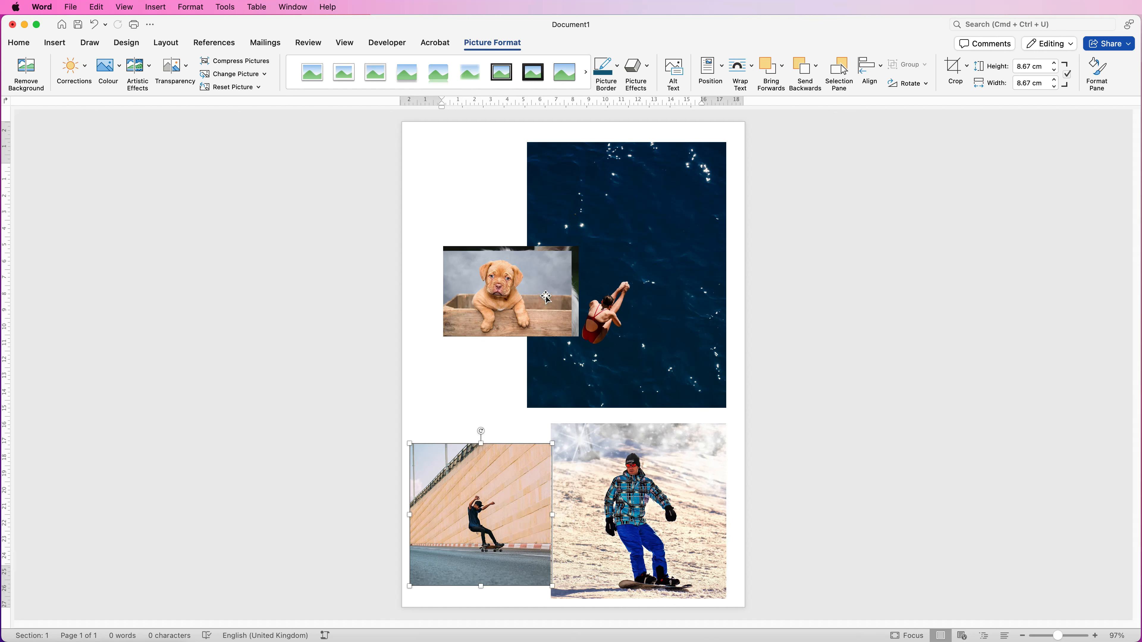
Enlarge the puppy picture, crop it to a 1:1 aspect ratio and place it in the lower half of the page
{"action": "left_click", "coordinate": [535, 294]}
{"action": "left_click_drag", "start_coordinate": [578, 336], "coordinate": [716, 435]}
{"action": "left_click", "coordinate": [967, 66]}
{"action": "mouse_move", "coordinate": [980, 132]}
{"action": "left_click", "coordinate": [1072, 163]}
{"action": "left_click_drag", "start_coordinate": [566, 327], "coordinate": [565, 243]}
{"action": "key", "text": "Escape"}
Crop the white dog picture to a 1:1 aspect ratio and place it in the lower half of the page
{"action": "left_click", "coordinate": [463, 293]}
{"action": "left_click", "coordinate": [968, 71]}
{"action": "mouse_move", "coordinate": [981, 135]}
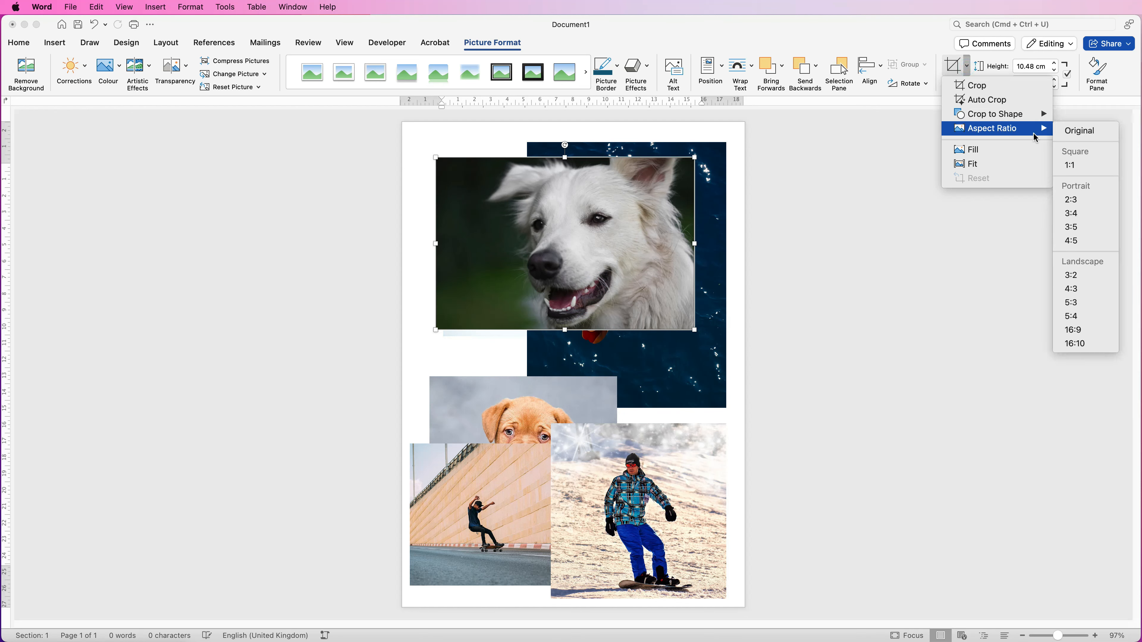
{"action": "left_click", "coordinate": [1072, 163]}
{"action": "left_click_drag", "start_coordinate": [615, 270], "coordinate": [611, 270]}
{"action": "key", "text": "Escape"}
Crop the diver picture to a 1:1 square of about 8.35 cm and place it at the page's upper right
{"action": "left_click_drag", "start_coordinate": [552, 292], "coordinate": [495, 245]}
{"action": "left_click", "coordinate": [968, 66]}
{"action": "mouse_move", "coordinate": [989, 128]}
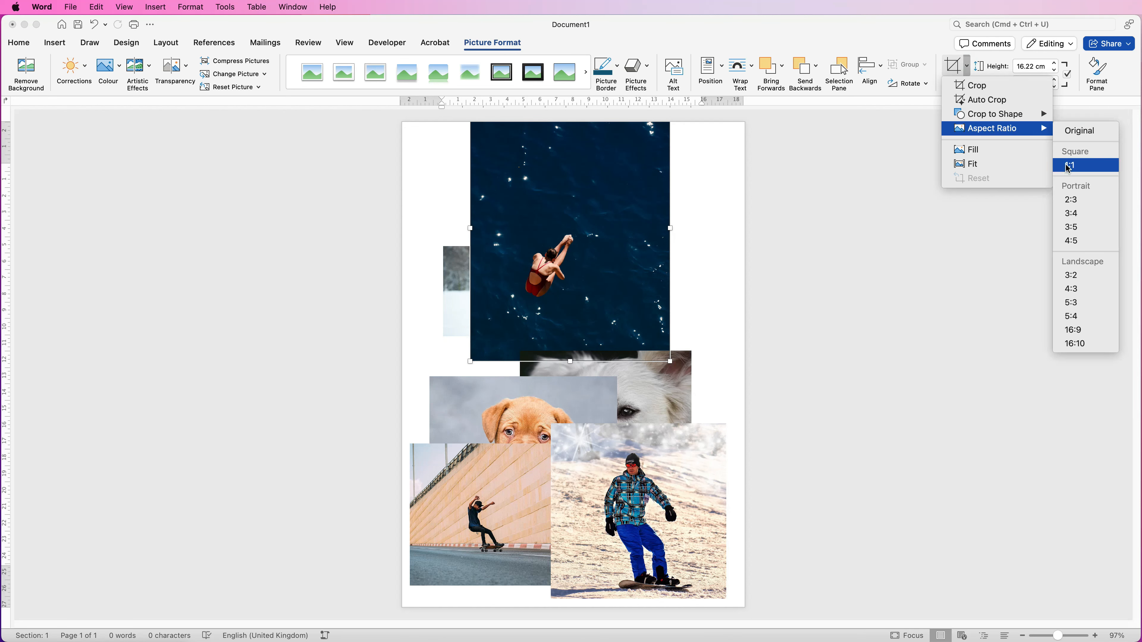
{"action": "left_click", "coordinate": [1072, 162]}
{"action": "left_click_drag", "start_coordinate": [670, 124], "coordinate": [608, 191]}
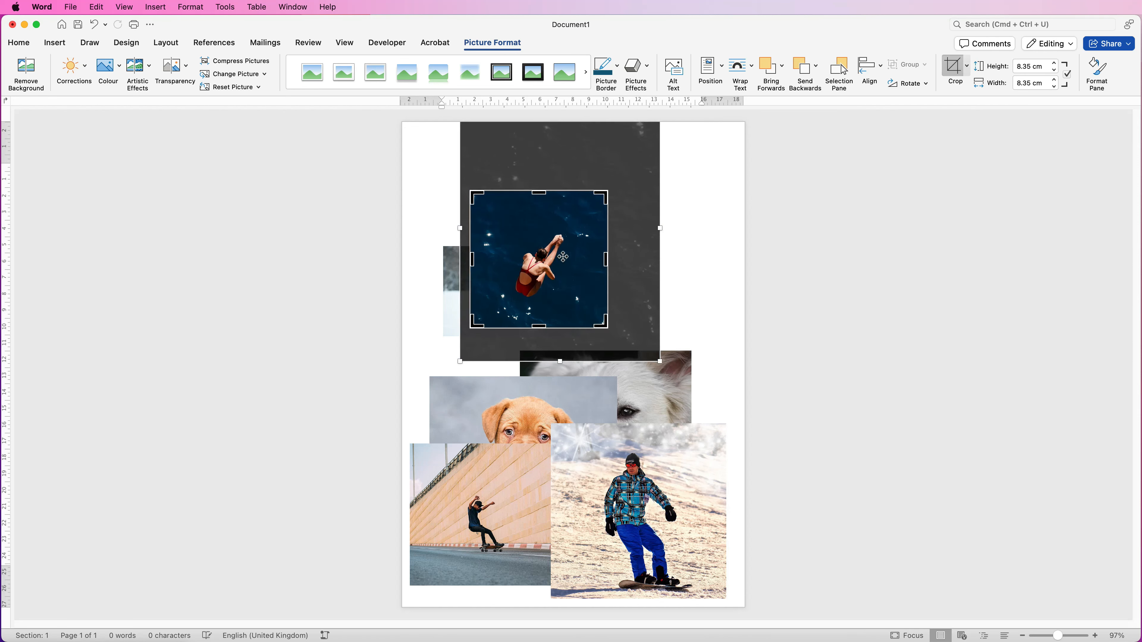
{"action": "key", "text": "Escape"}
{"action": "left_click_drag", "start_coordinate": [552, 268], "coordinate": [659, 223]}
Crop the cocker spaniel picture to a 1:1 square of about 8.88 cm and place it at the page's upper left
{"action": "left_click_drag", "start_coordinate": [508, 288], "coordinate": [476, 213]}
{"action": "left_click", "coordinate": [967, 66]}
{"action": "mouse_move", "coordinate": [989, 128]}
{"action": "left_click", "coordinate": [1073, 163]}
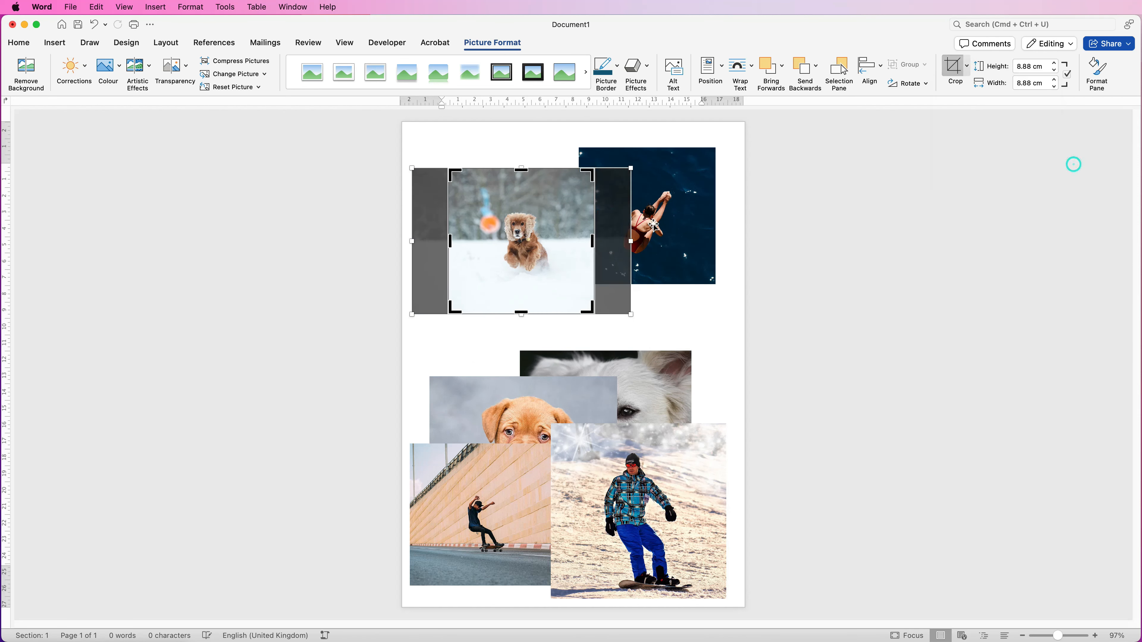
{"action": "key", "text": "Escape"}
{"action": "left_click_drag", "start_coordinate": [572, 273], "coordinate": [542, 258]}
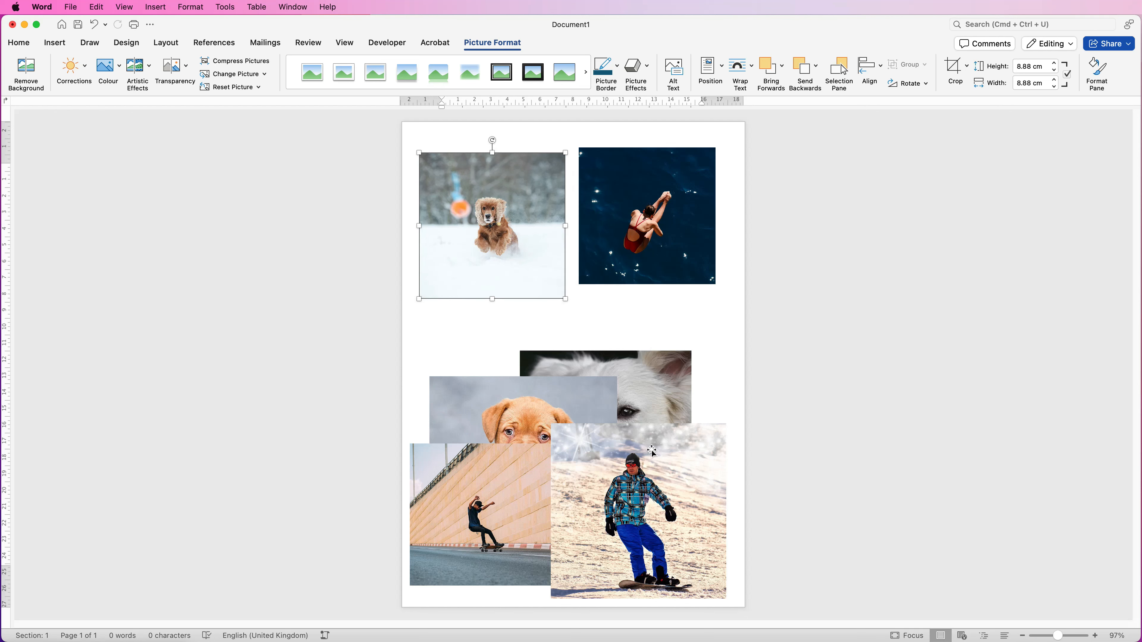
Nudge the snowboarder picture up and to the right, and set the height of all six pictures to 9.15 cm
{"action": "left_click_drag", "start_coordinate": [642, 475], "coordinate": [659, 459]}
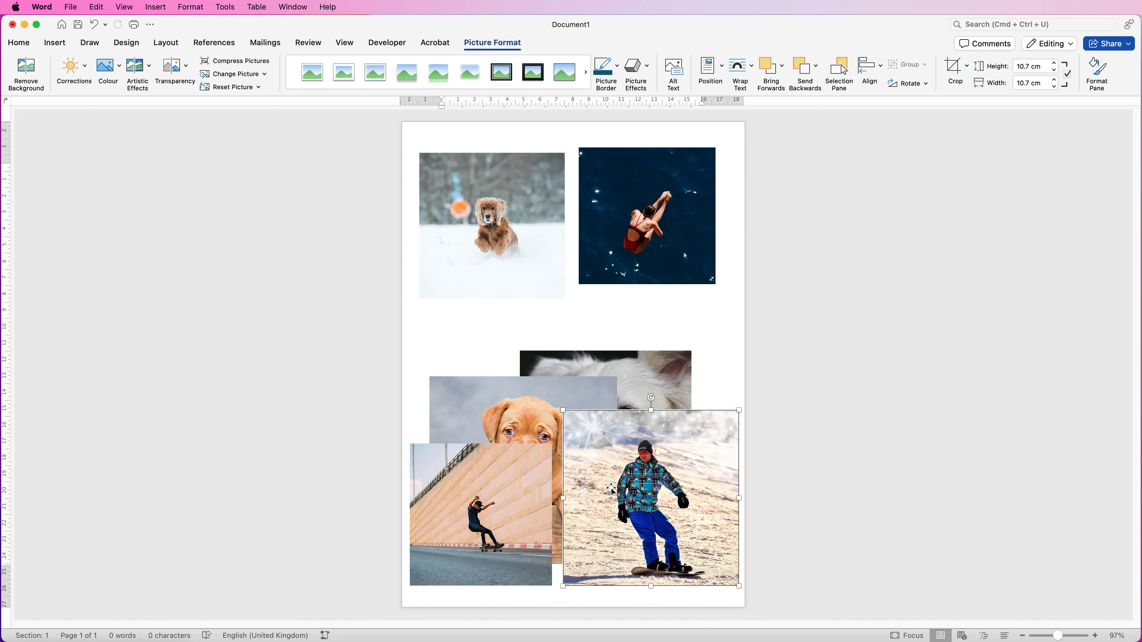
{"action": "left_click", "coordinate": [507, 488], "text": "shift"}
{"action": "left_click", "coordinate": [588, 382], "text": "shift"}
{"action": "left_click", "coordinate": [641, 362], "text": "shift"}
{"action": "left_click", "coordinate": [637, 243], "text": "shift"}
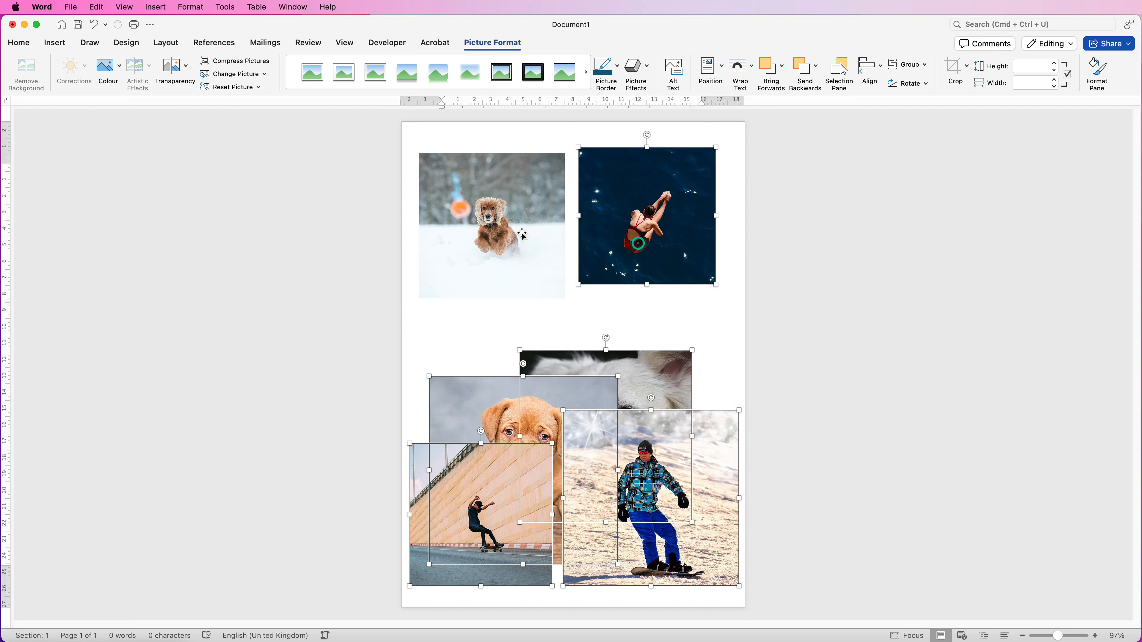
{"action": "left_click", "coordinate": [501, 236], "text": "shift"}
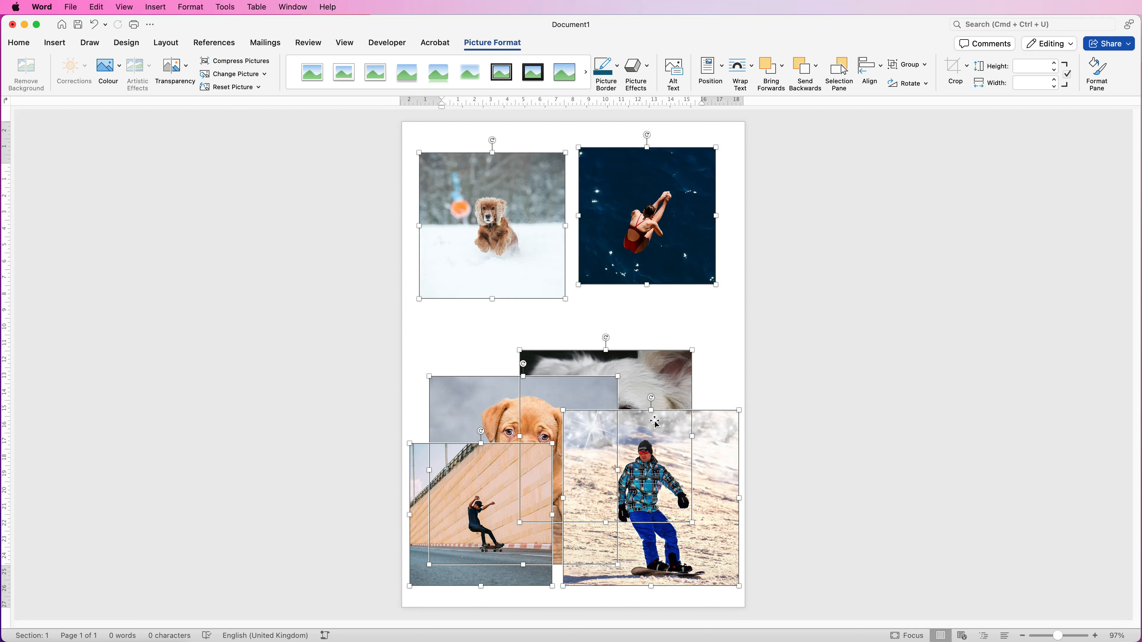
{"action": "left_click", "coordinate": [1025, 66]}
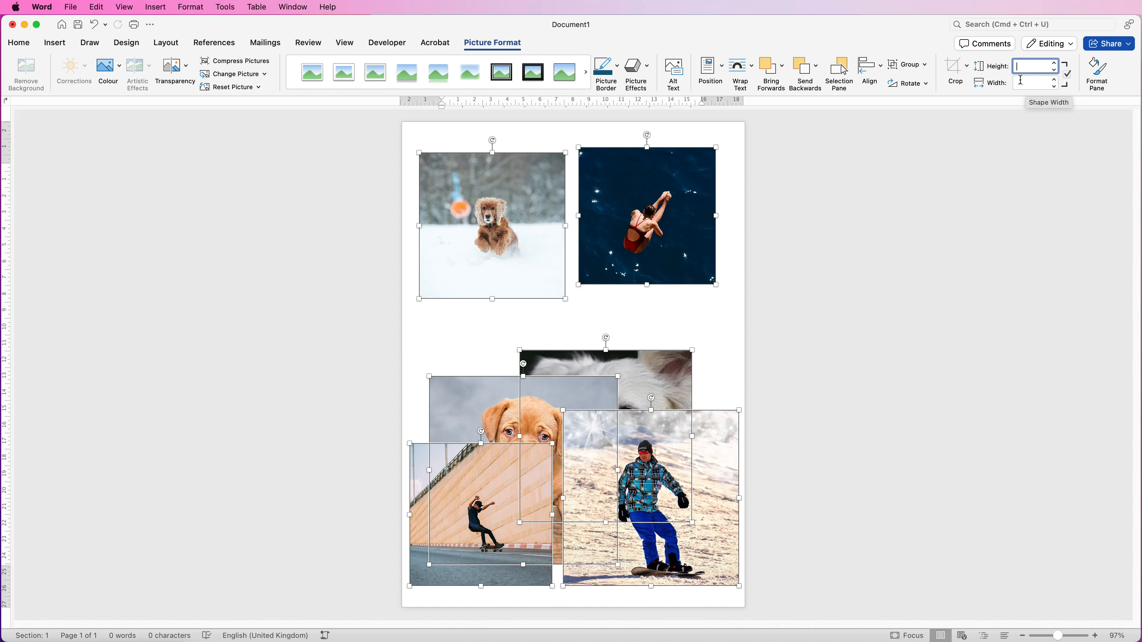
{"action": "type", "text": "9"}
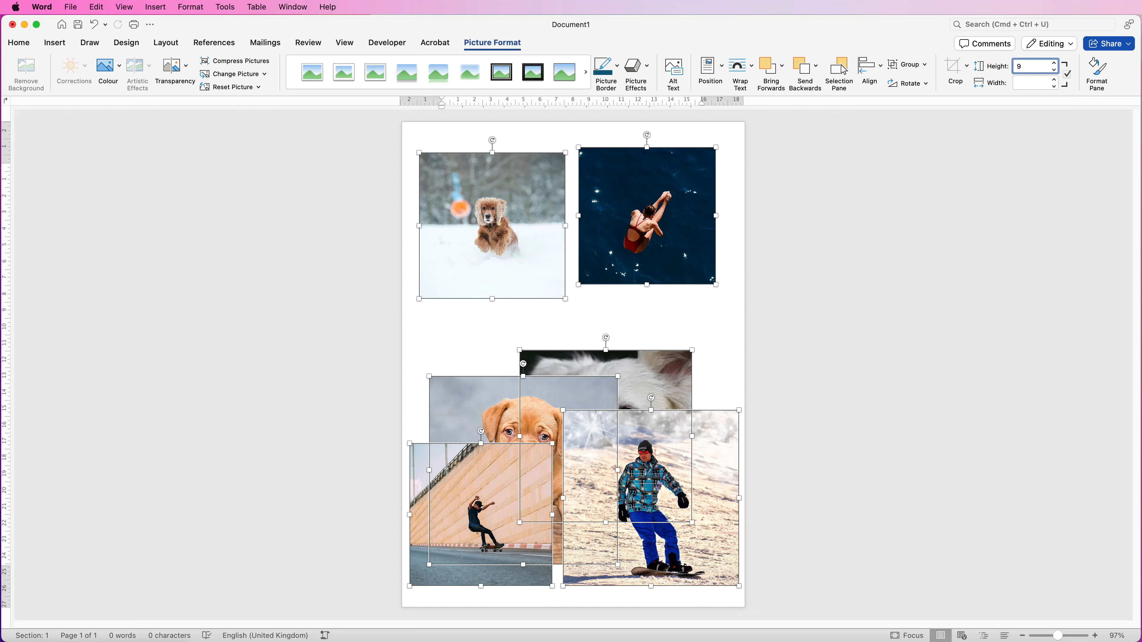
{"action": "type", "text": ".15"}
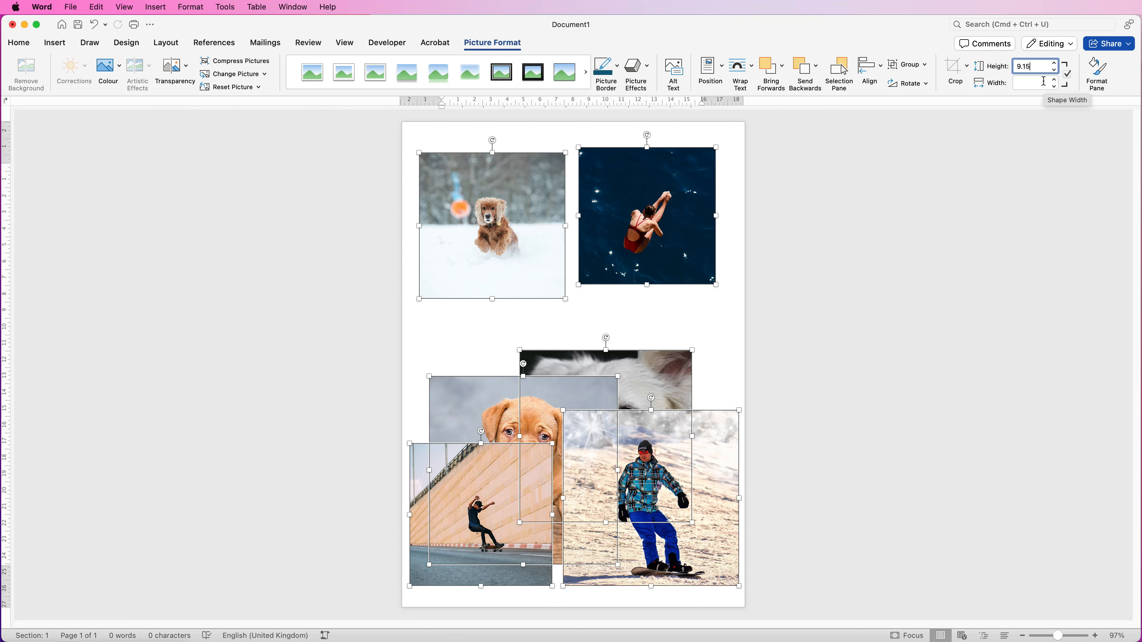
{"action": "key", "text": "Return"}
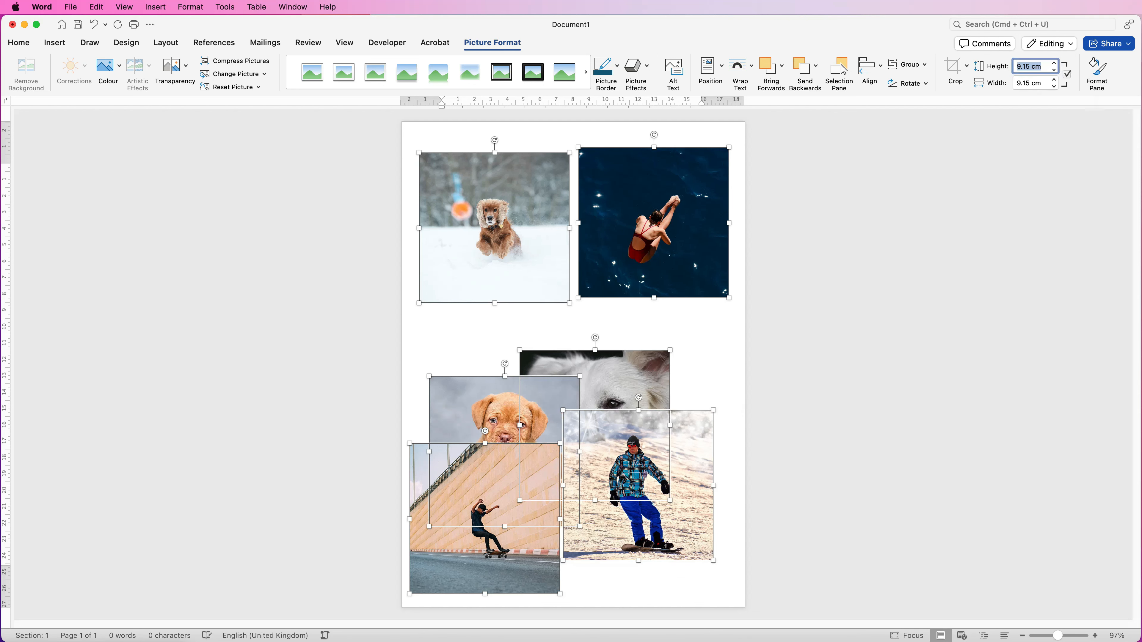
Raise the cocker spaniel and diver pictures into a top row and place the white dog picture in the middle row beneath the diver
{"action": "left_click", "coordinate": [704, 343]}
{"action": "left_click_drag", "start_coordinate": [608, 370], "coordinate": [501, 329]}
{"action": "left_click_drag", "start_coordinate": [523, 272], "coordinate": [523, 256]}
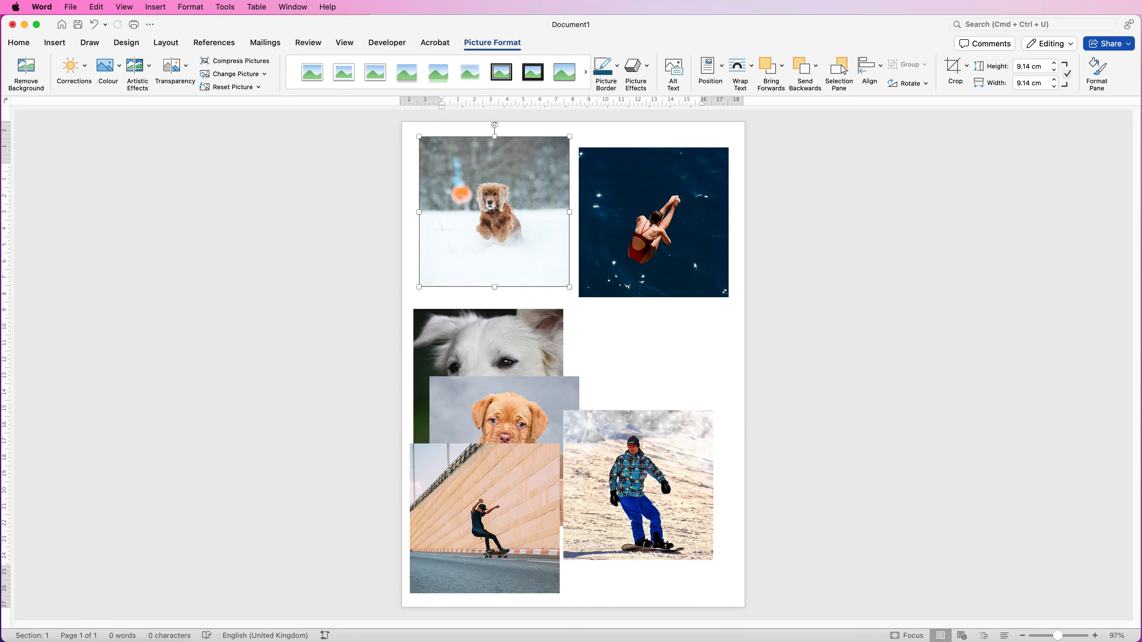
{"action": "left_click_drag", "start_coordinate": [652, 252], "coordinate": [650, 241]}
{"action": "left_click_drag", "start_coordinate": [550, 345], "coordinate": [714, 331]}
Place the puppy picture beneath the cocker spaniel and the skateboarder and snowboarder pictures side by side in the bottom row
{"action": "left_click_drag", "start_coordinate": [500, 401], "coordinate": [488, 316]}
{"action": "left_click_drag", "start_coordinate": [654, 490], "coordinate": [668, 525]}
{"action": "left_click_drag", "start_coordinate": [495, 503], "coordinate": [505, 503]}
{"action": "left_click", "coordinate": [498, 391]}
{"action": "left_click_drag", "start_coordinate": [520, 387], "coordinate": [518, 382]}
Fine-tune the positions of the diver, snowboarder and white dog pictures, raising the white dog between the other two
{"action": "left_click_drag", "start_coordinate": [636, 247], "coordinate": [636, 246]}
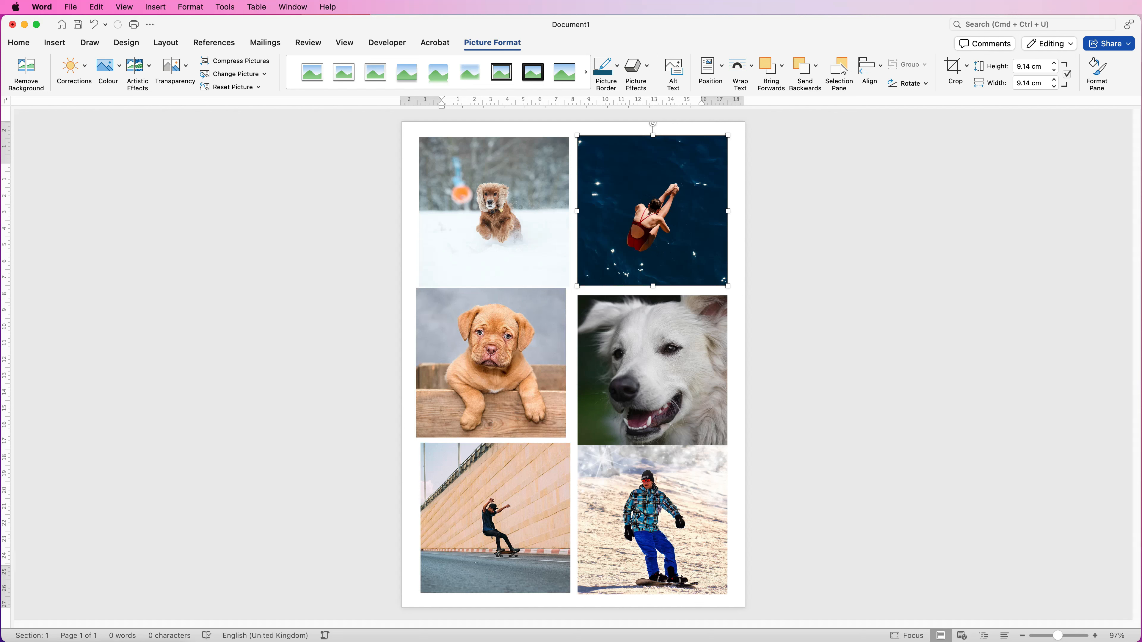
{"action": "left_click_drag", "start_coordinate": [662, 206], "coordinate": [663, 206]}
{"action": "left_click_drag", "start_coordinate": [686, 551], "coordinate": [687, 548]}
{"action": "left_click_drag", "start_coordinate": [666, 356], "coordinate": [665, 349]}
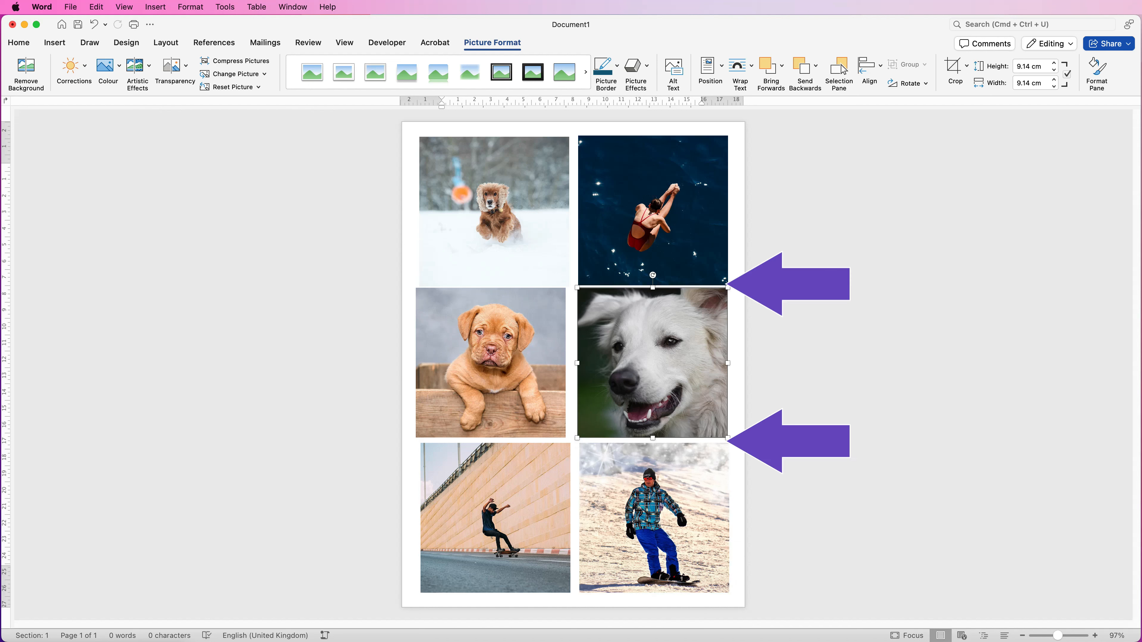
Distribute the diver, white dog and snowboarder pictures vertically and align them to centre as one column
{"action": "left_click", "coordinate": [655, 518], "text": "shift"}
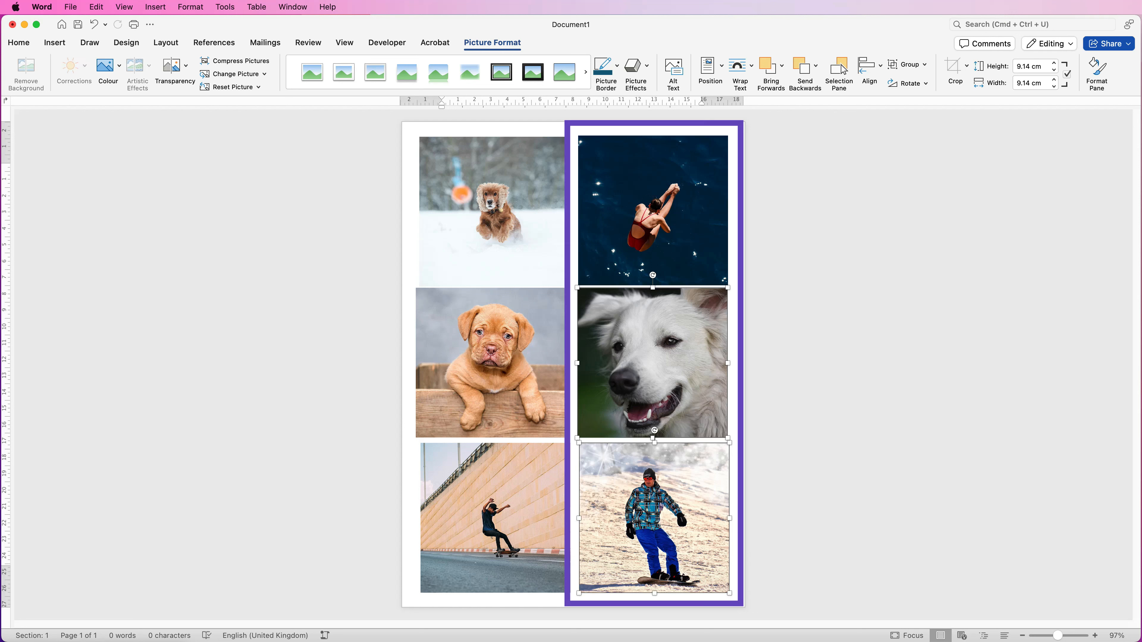
{"action": "left_click", "coordinate": [653, 211], "text": "shift"}
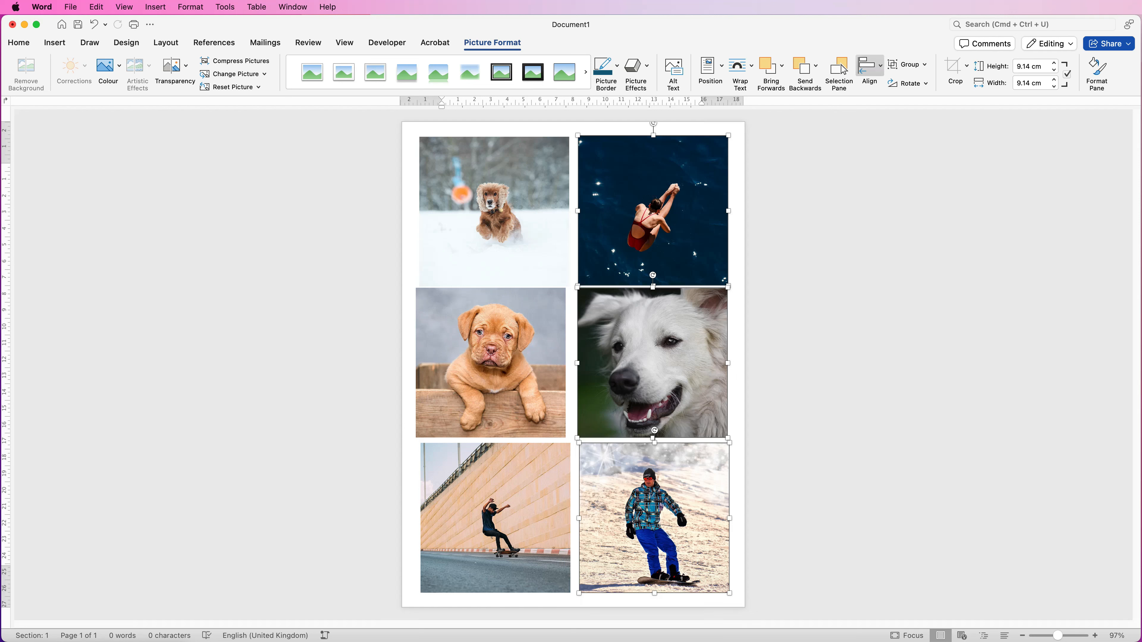
{"action": "left_click", "coordinate": [869, 67]}
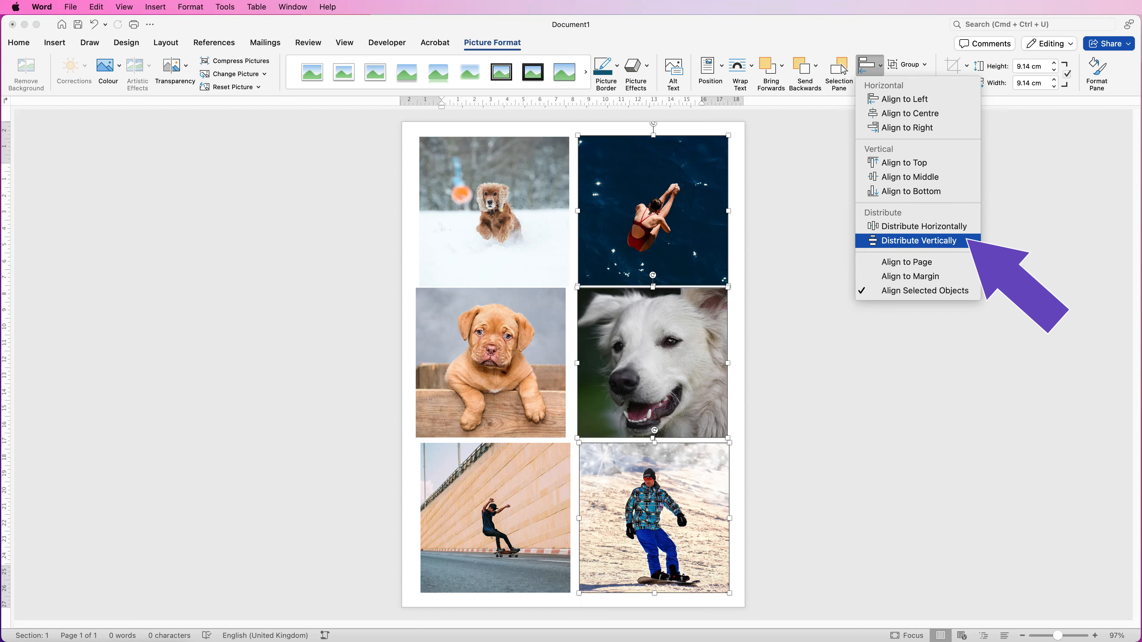
{"action": "left_click", "coordinate": [917, 240]}
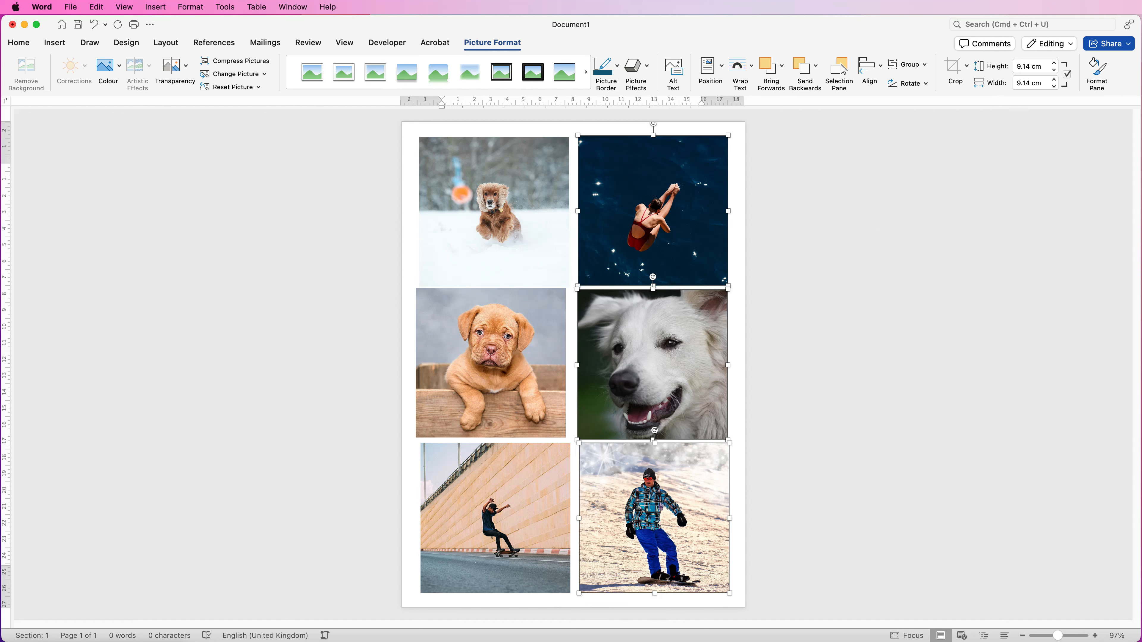
{"action": "left_click", "coordinate": [868, 66]}
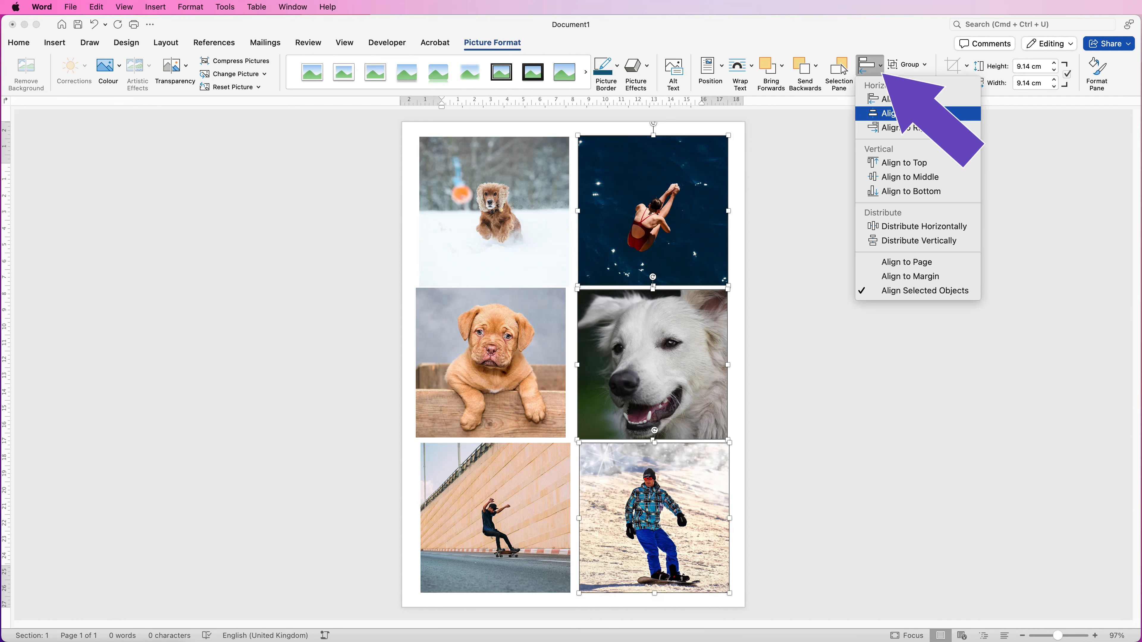
{"action": "left_click", "coordinate": [895, 113]}
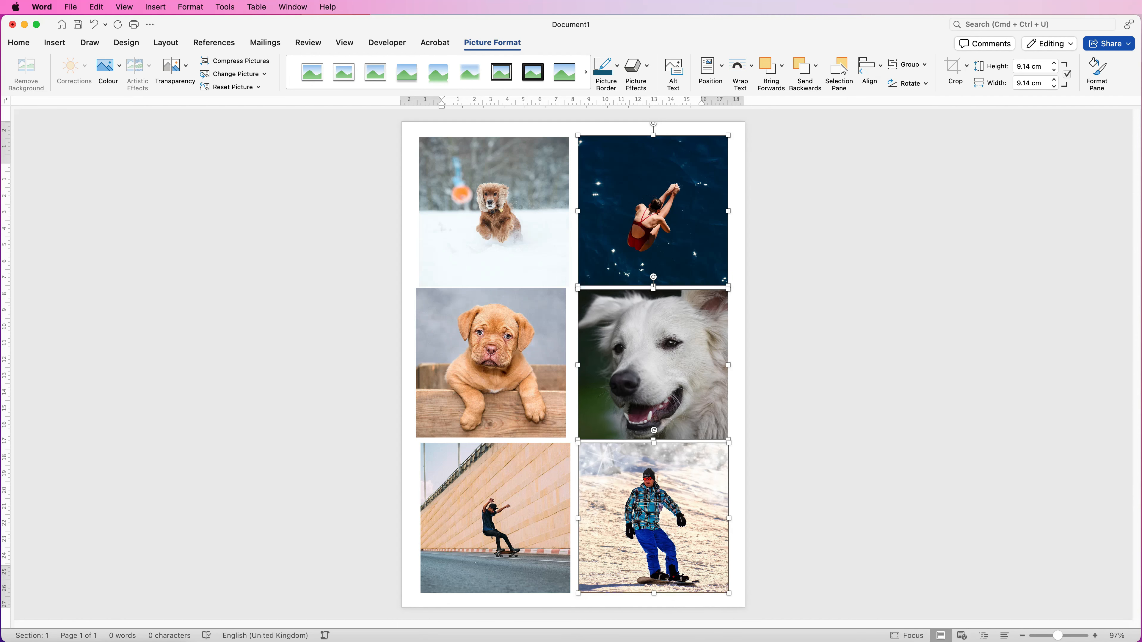
{"action": "left_click", "coordinate": [444, 167]}
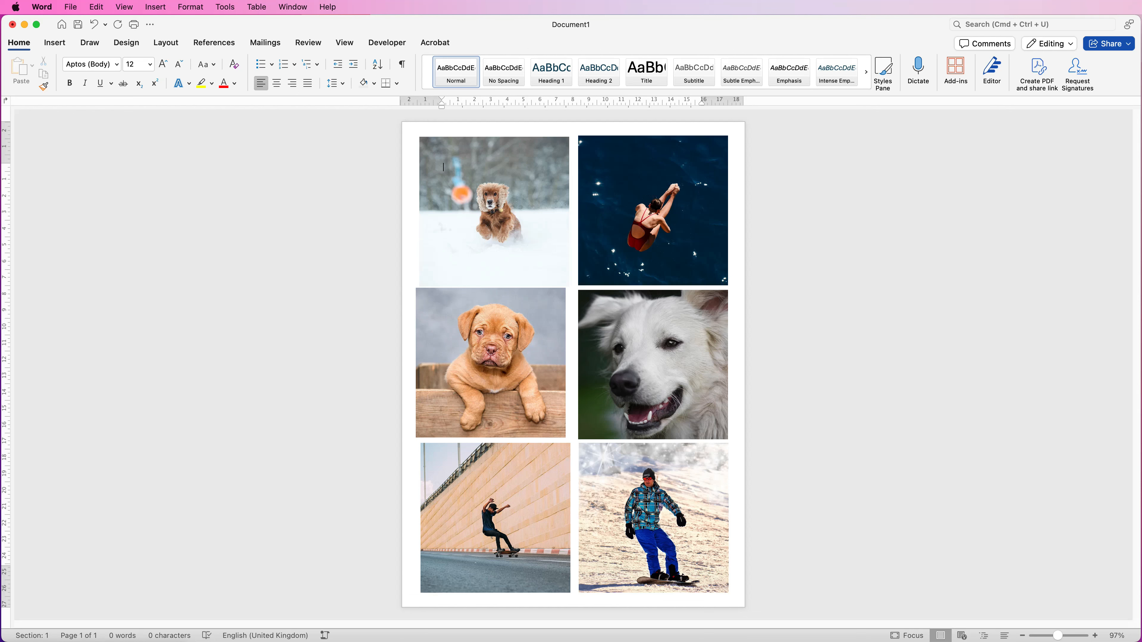
Align the diver and cocker spaniel pictures to the top so the upper row is level
{"action": "left_click", "coordinate": [661, 221]}
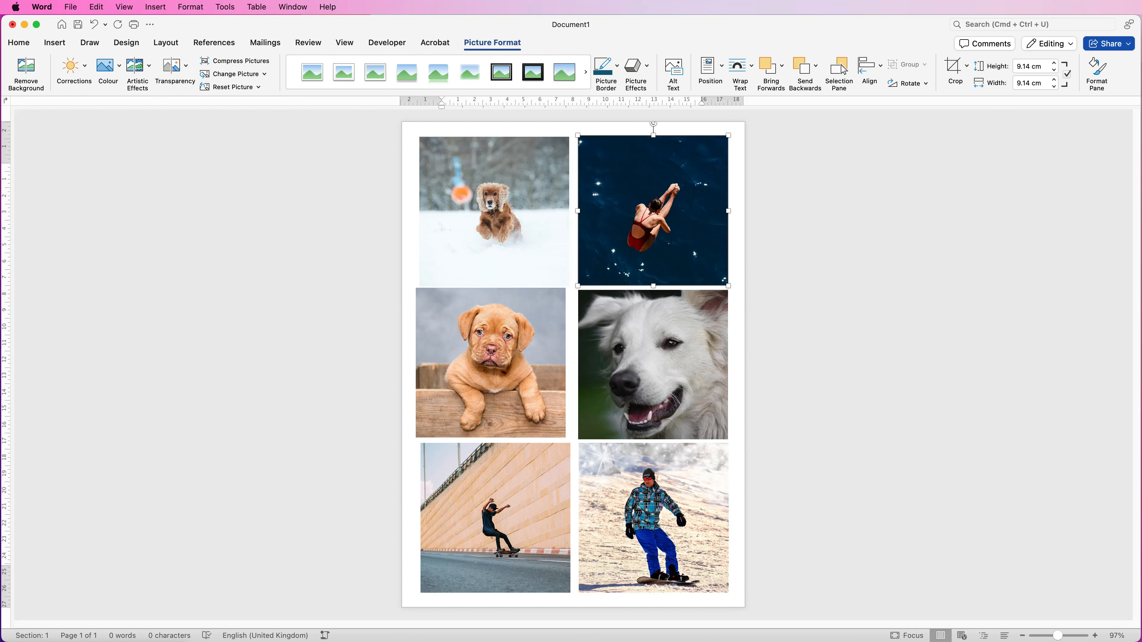
{"action": "left_click", "coordinate": [494, 212], "text": "shift"}
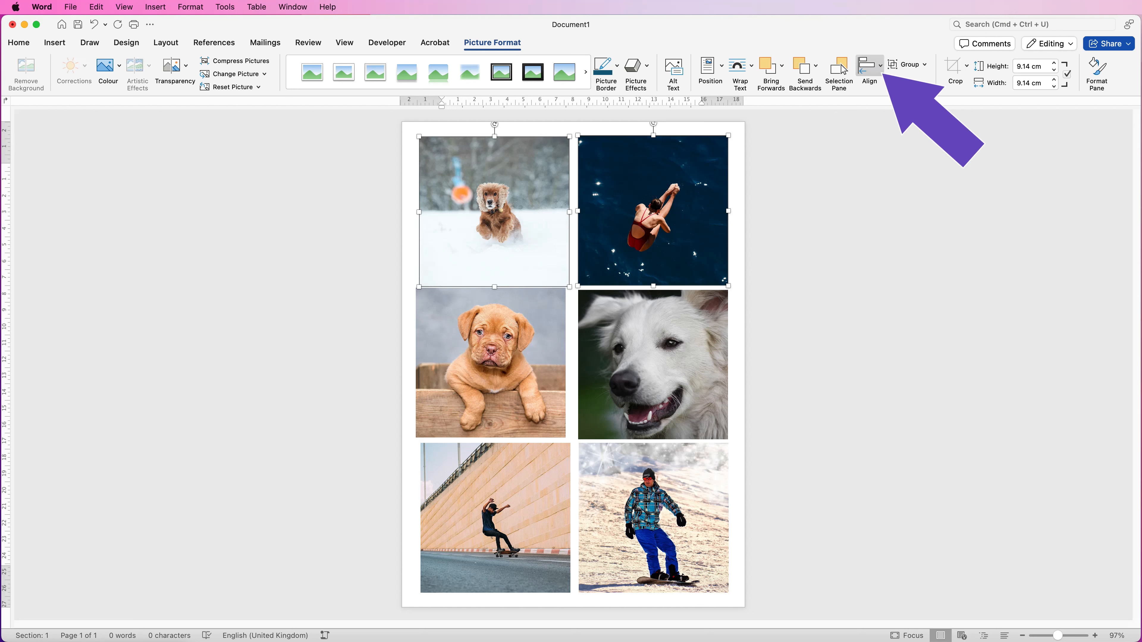
{"action": "left_click", "coordinate": [869, 66]}
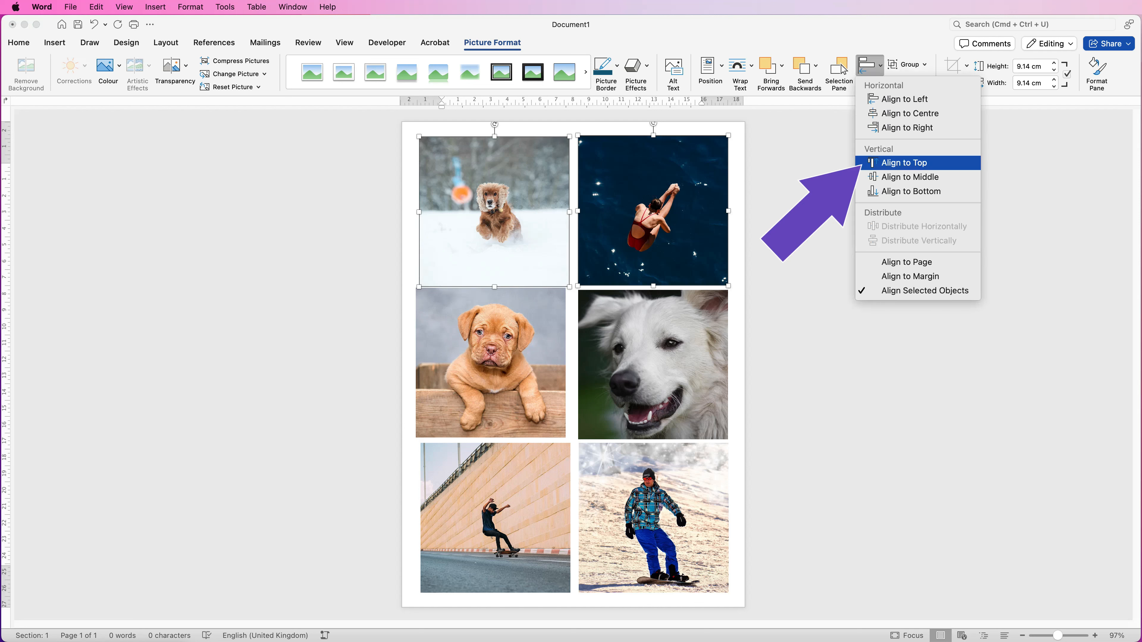
{"action": "left_click", "coordinate": [904, 162]}
Align the snowboarder and skateboarder pictures in the lowest row to the bottom
{"action": "left_click", "coordinate": [653, 518]}
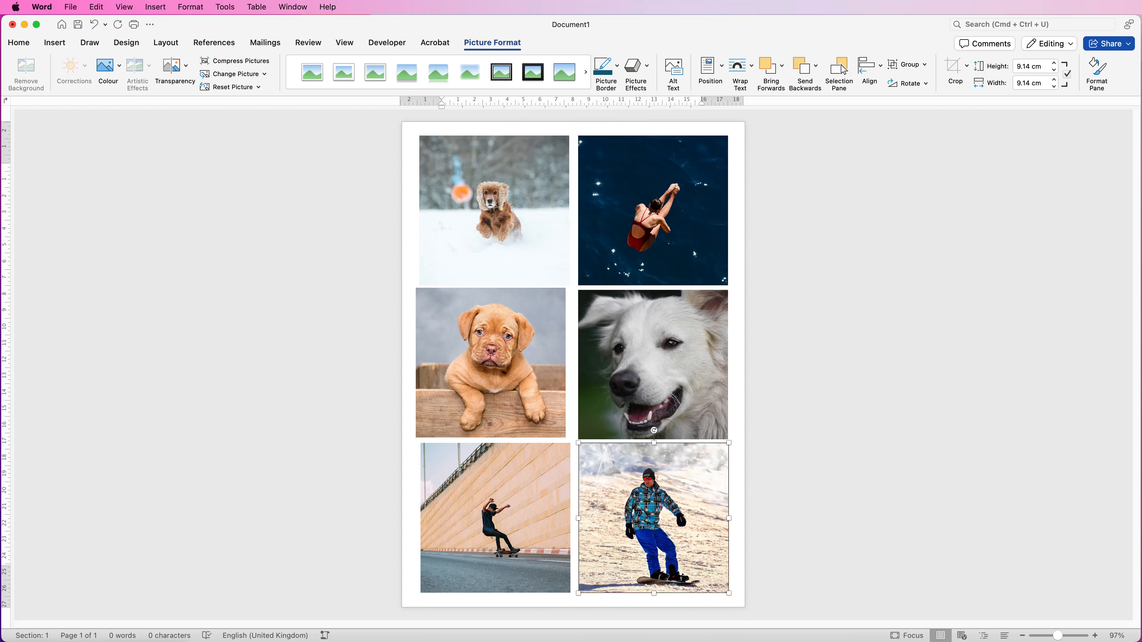
{"action": "left_click", "coordinate": [495, 517], "text": "shift"}
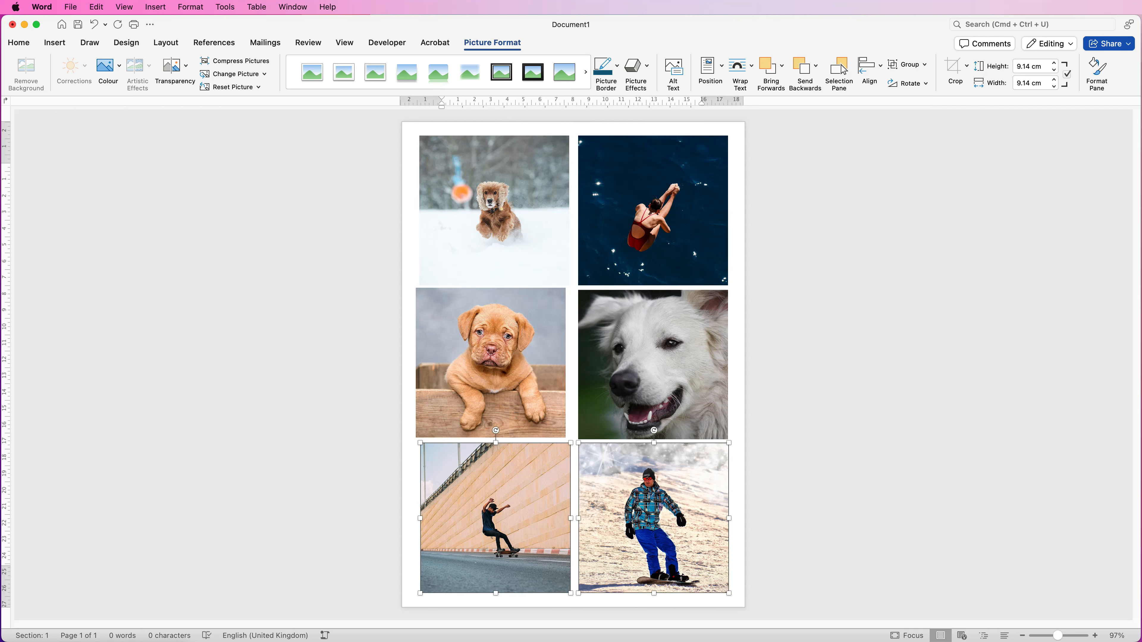
{"action": "left_click", "coordinate": [869, 67]}
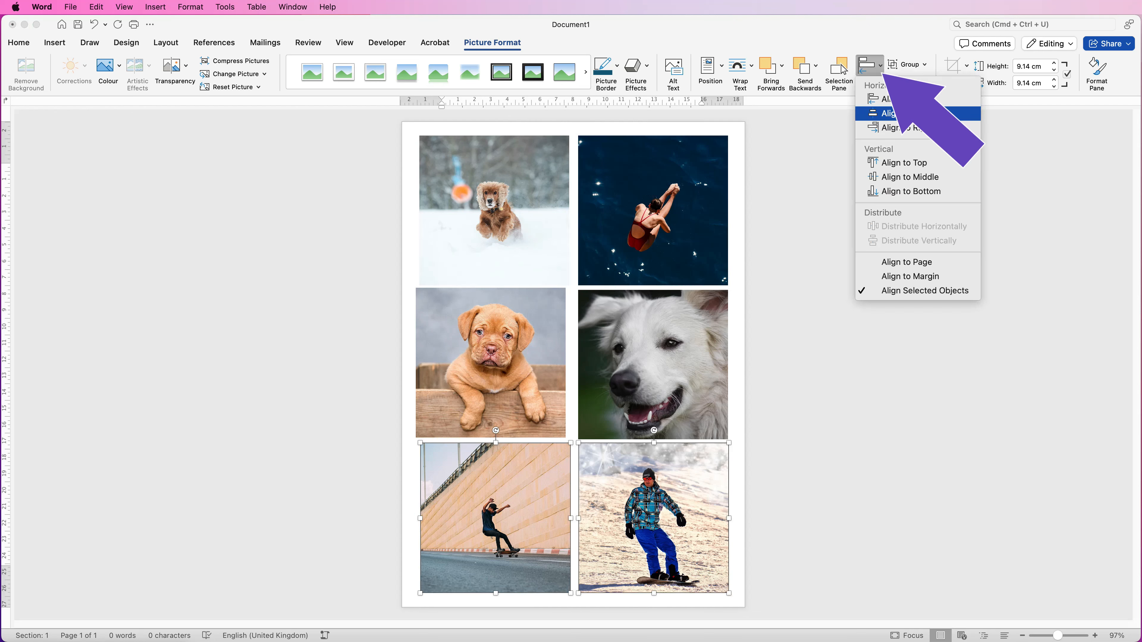
{"action": "left_click", "coordinate": [910, 191]}
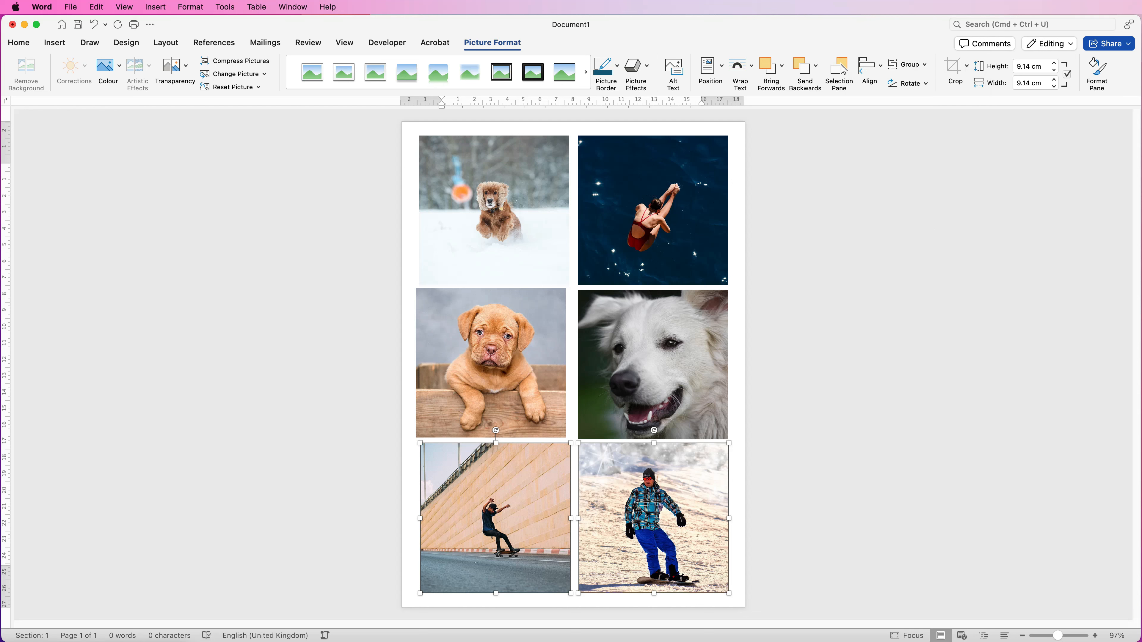
Distribute the cocker spaniel, puppy and skateboarder pictures vertically and align them to centre as one column
{"action": "left_click", "coordinate": [494, 210]}
{"action": "left_click", "coordinate": [490, 362], "text": "shift"}
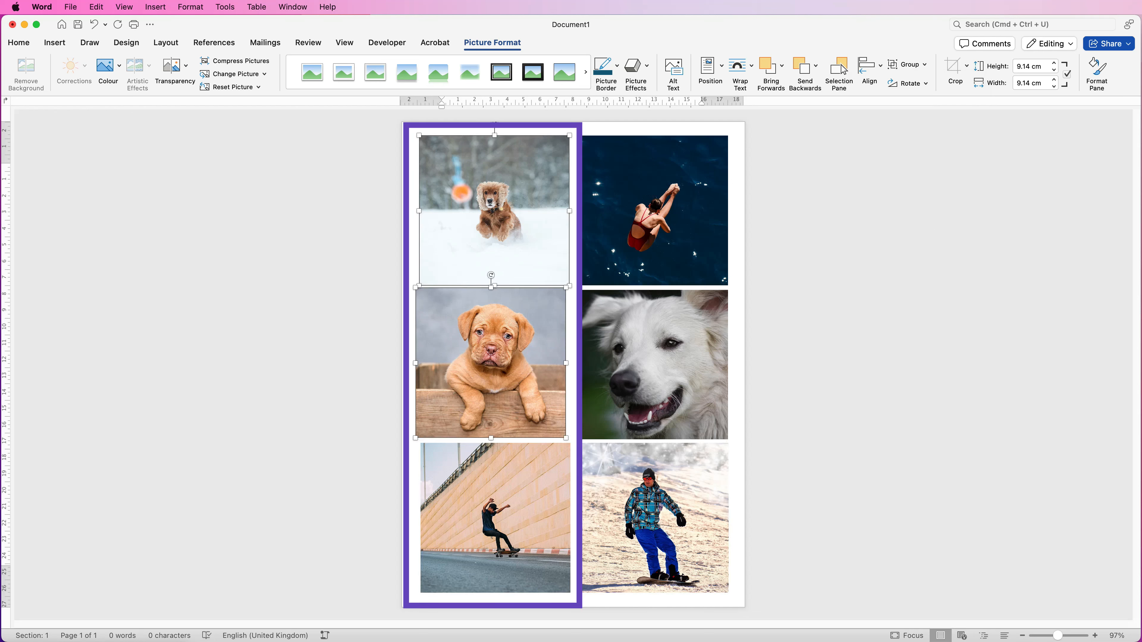
{"action": "left_click", "coordinate": [495, 518], "text": "shift"}
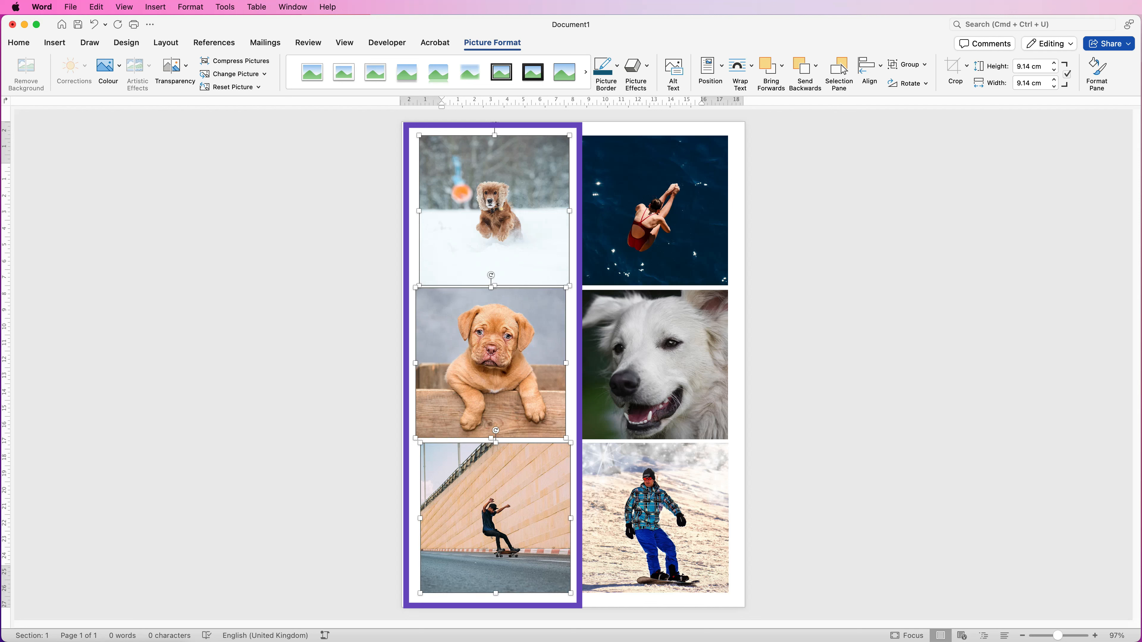
{"action": "left_click", "coordinate": [868, 67]}
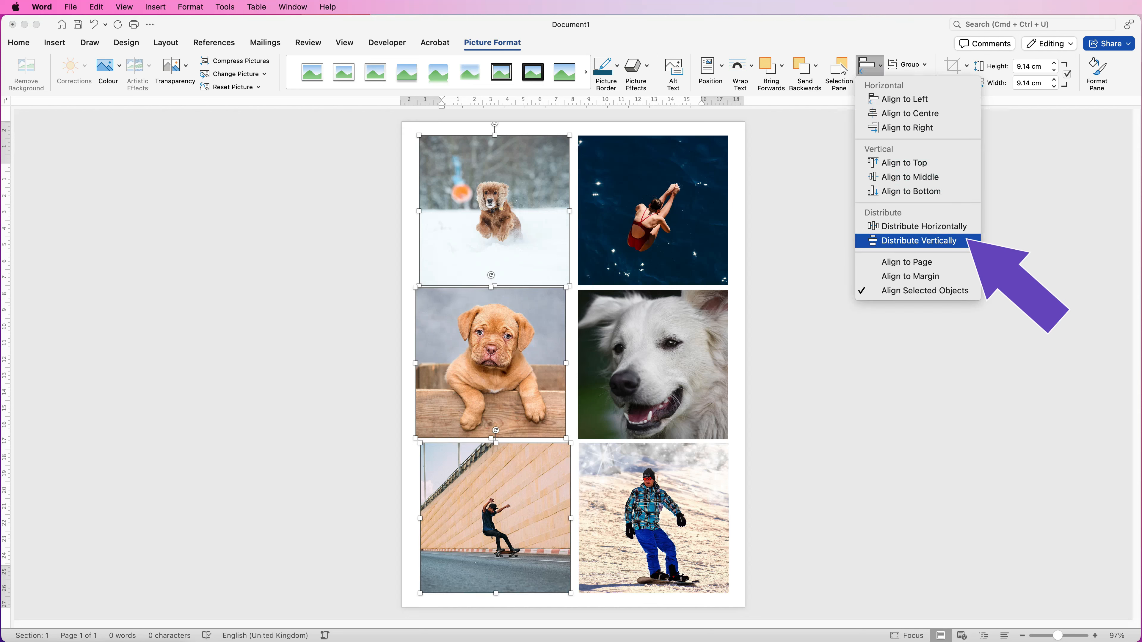
{"action": "left_click", "coordinate": [919, 240]}
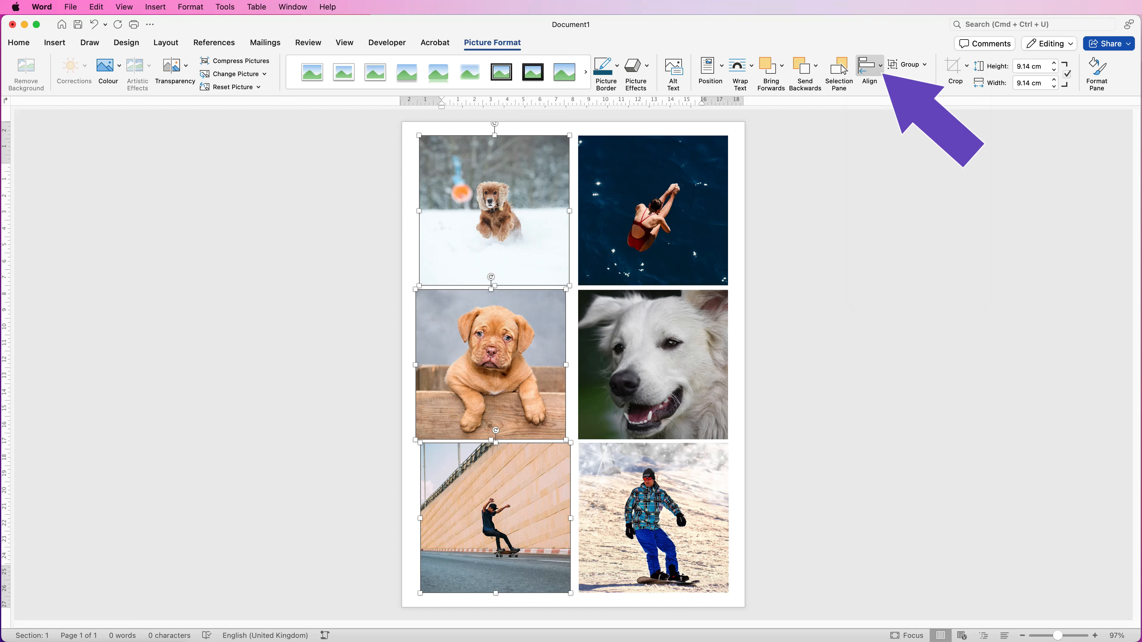
{"action": "left_click", "coordinate": [869, 67]}
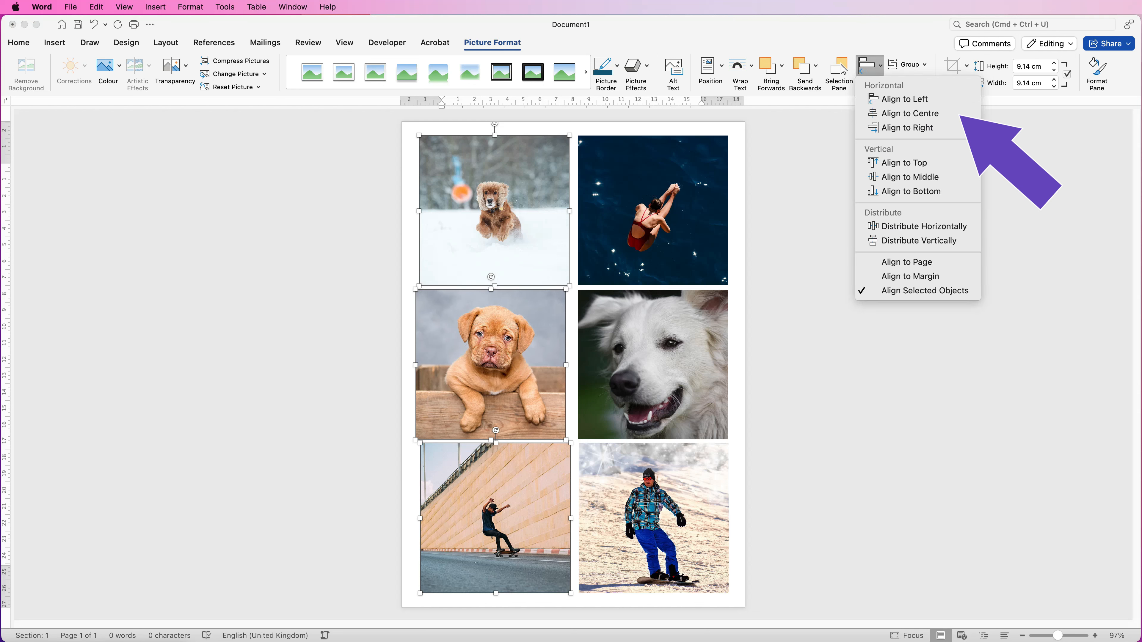
{"action": "left_click", "coordinate": [910, 113]}
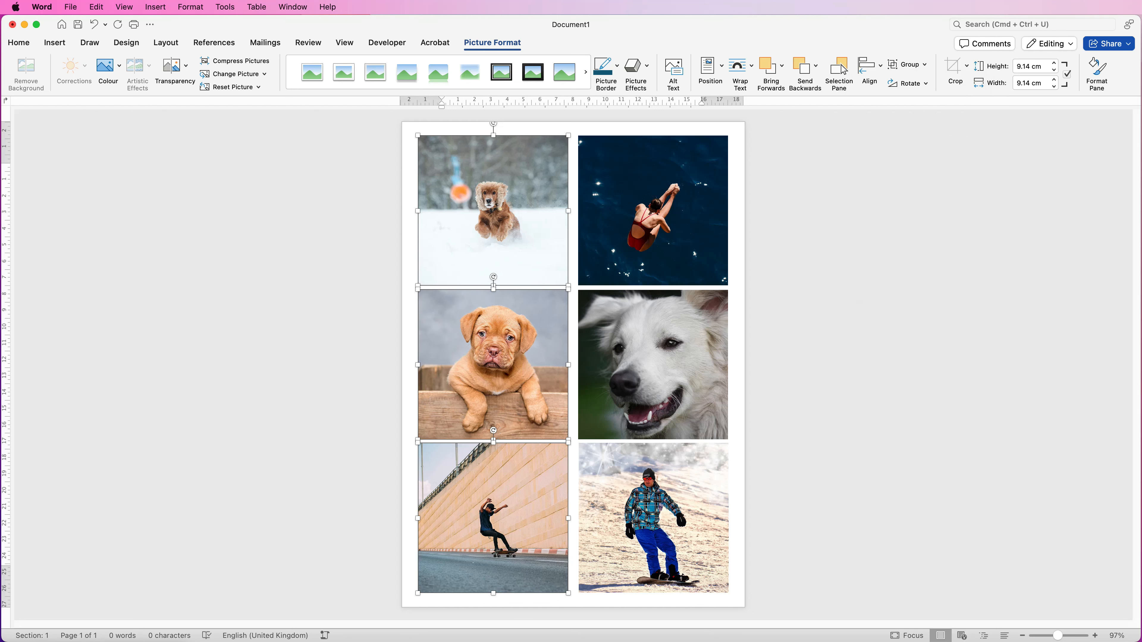
{"action": "left_click", "coordinate": [442, 167]}
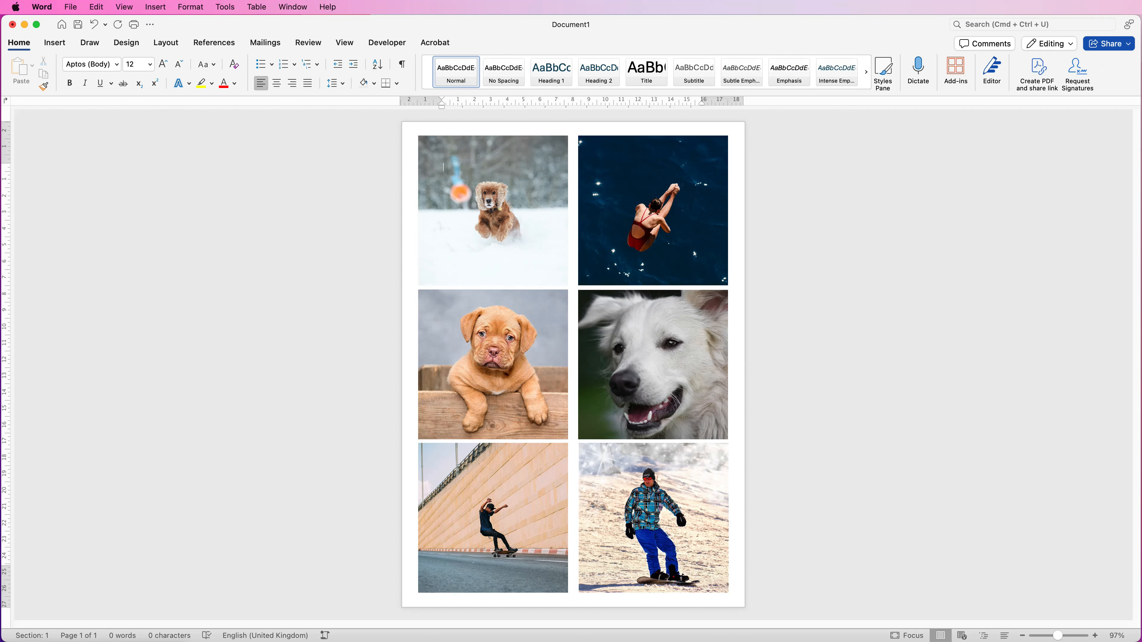
Group the snowboarder, white dog and diver pictures of the right-hand column into one object
{"action": "left_click", "coordinate": [653, 517]}
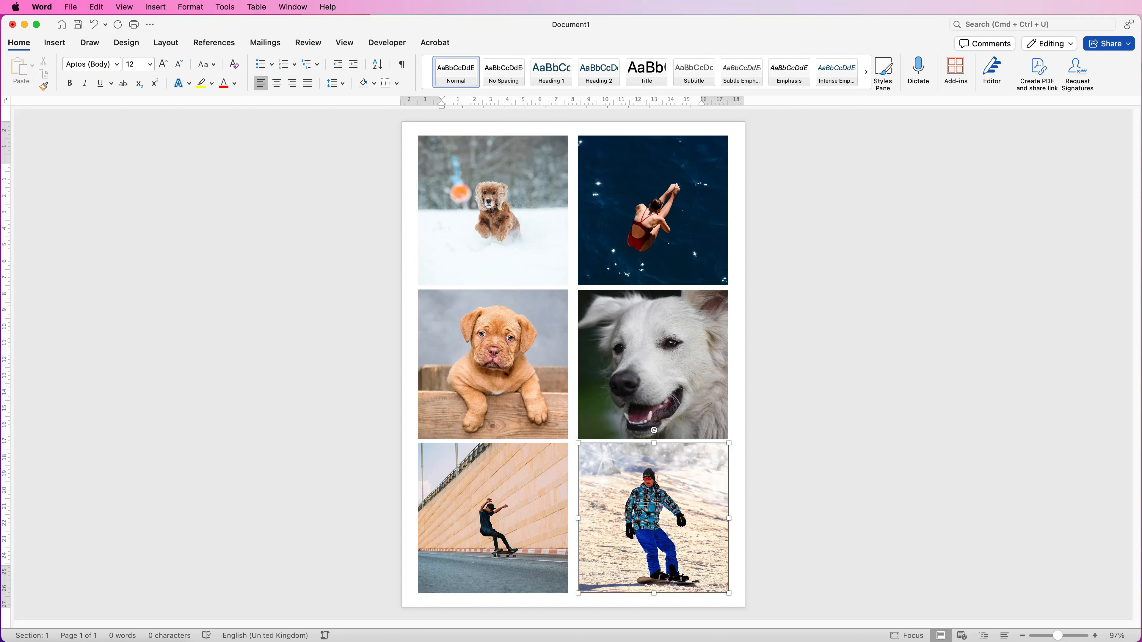
{"action": "left_click", "coordinate": [653, 364], "text": "shift"}
{"action": "left_click", "coordinate": [652, 211], "text": "shift"}
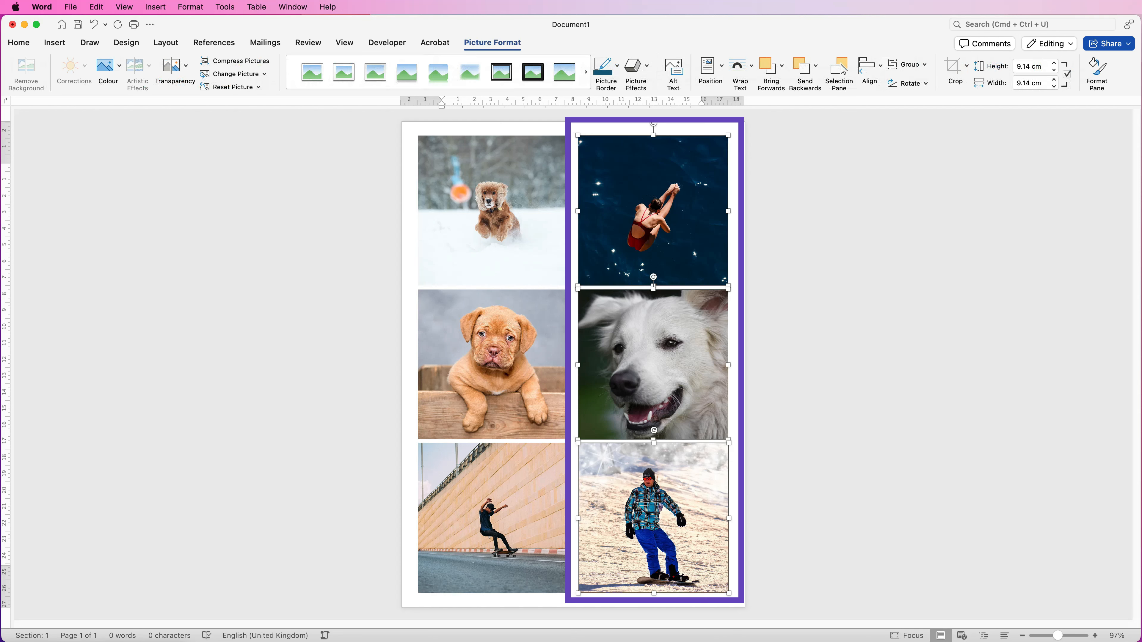
{"action": "left_click", "coordinate": [907, 64]}
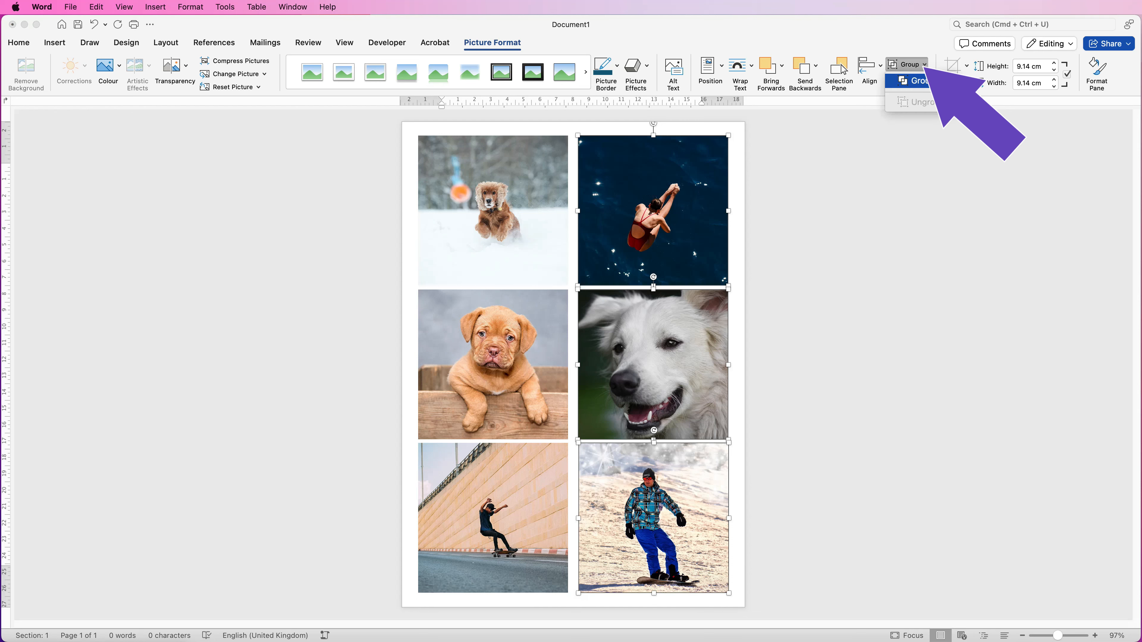
{"action": "left_click", "coordinate": [920, 81]}
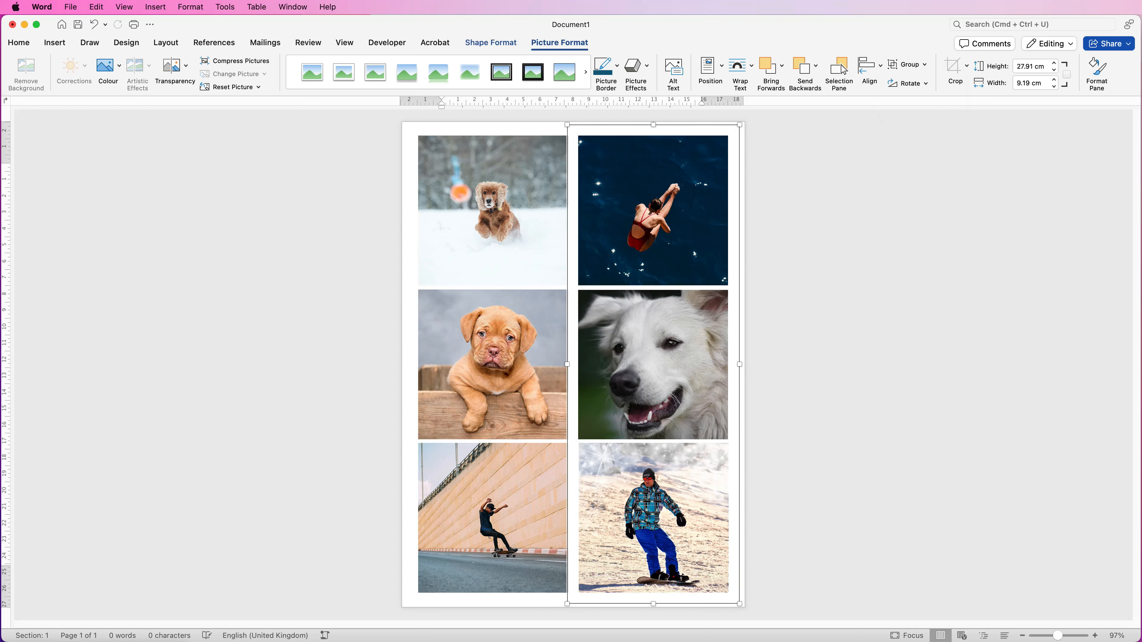
Group the cocker spaniel, puppy and skateboarder pictures of the left-hand column into one object
{"action": "left_click", "coordinate": [493, 211]}
{"action": "left_click", "coordinate": [493, 364], "text": "shift"}
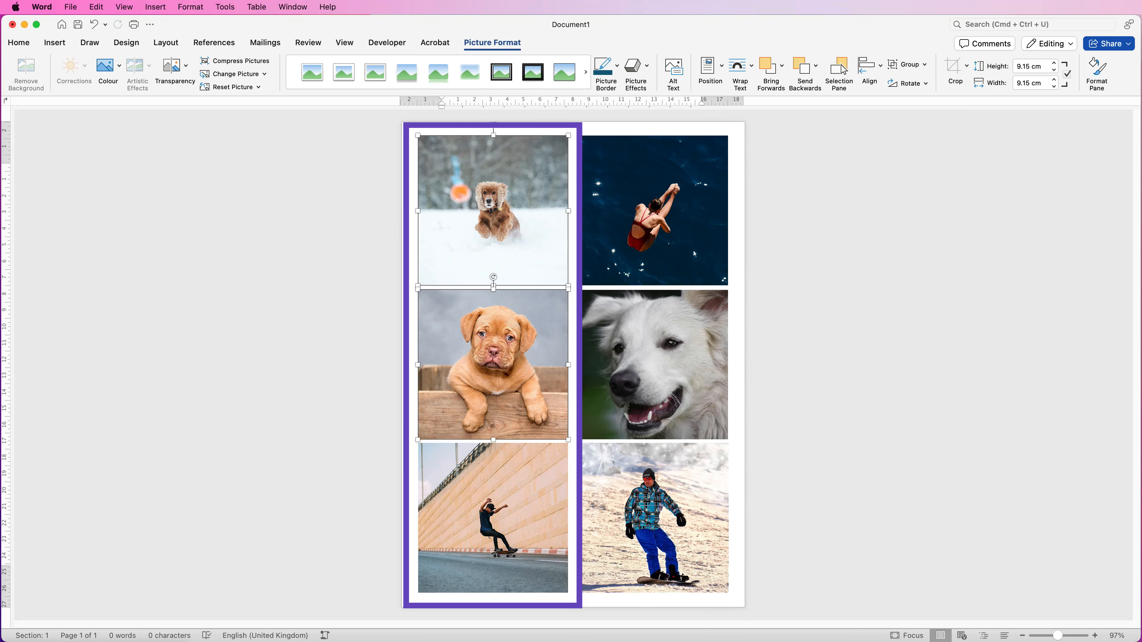
{"action": "left_click", "coordinate": [493, 517], "text": "shift"}
{"action": "left_click", "coordinate": [907, 64]}
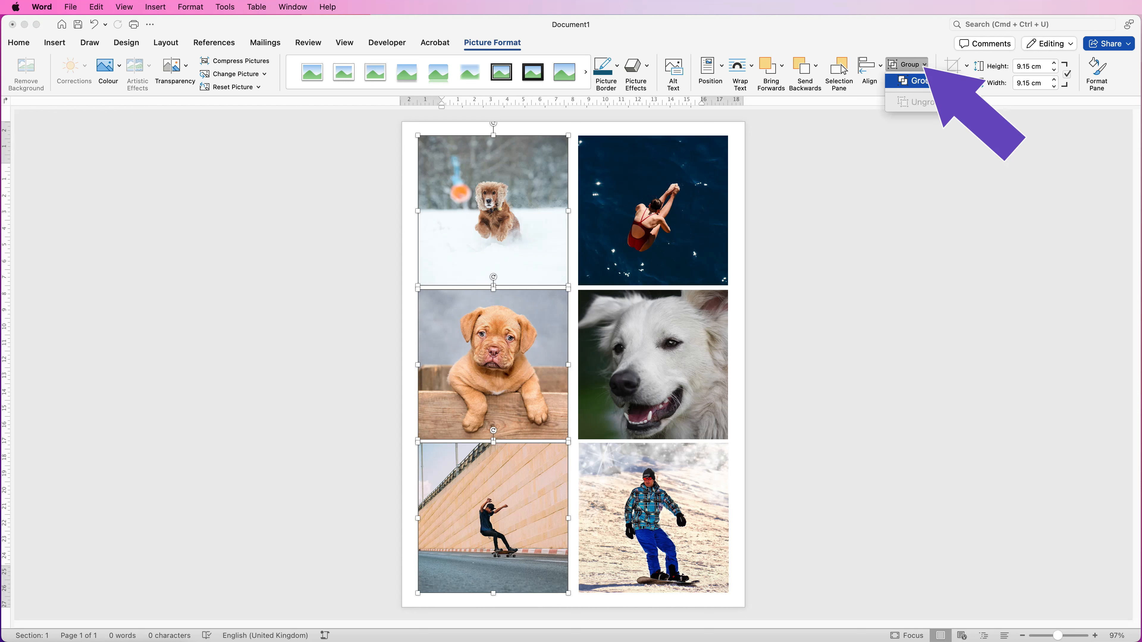
{"action": "left_click", "coordinate": [912, 80]}
Move the two grouped picture columns closer together, narrowing the gap between them to match the spacing between the rows
{"action": "mouse_move", "coordinate": [656, 351]}
{"action": "left_mouse_down"}
{"action": "mouse_move", "coordinate": [643, 351]}
{"action": "mouse_move", "coordinate": [654, 350]}
{"action": "left_mouse_up"}
{"action": "left_click", "coordinate": [492, 360]}
{"action": "left_click_drag", "start_coordinate": [535, 365], "coordinate": [545, 364]}
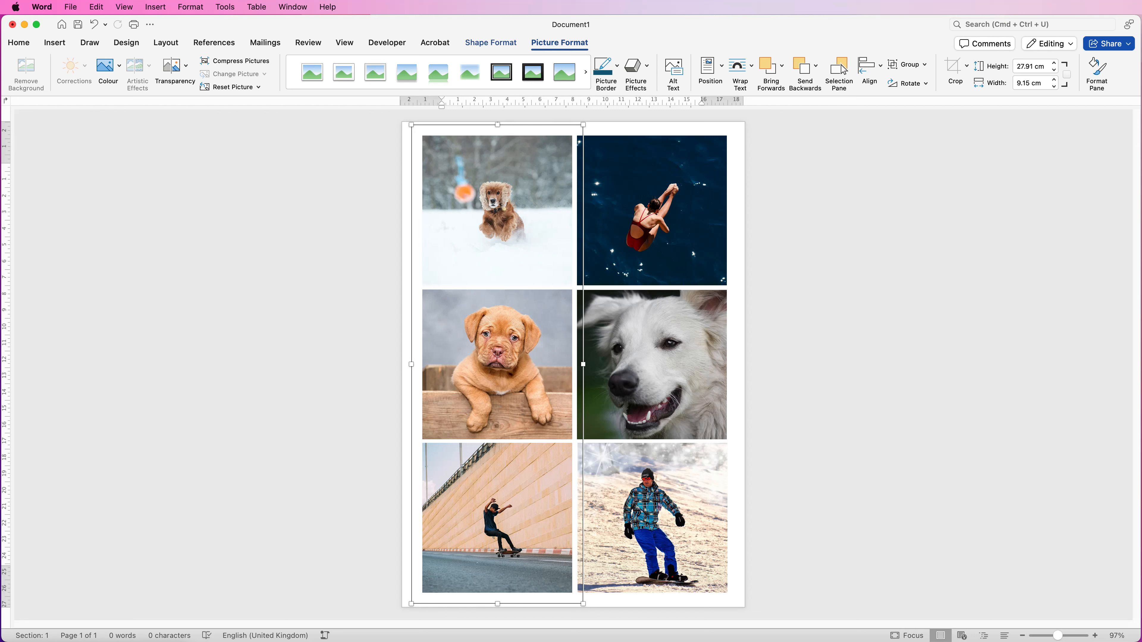
Align the two grouped picture columns to the top and group them into one object
{"action": "left_click", "coordinate": [652, 365], "text": "shift"}
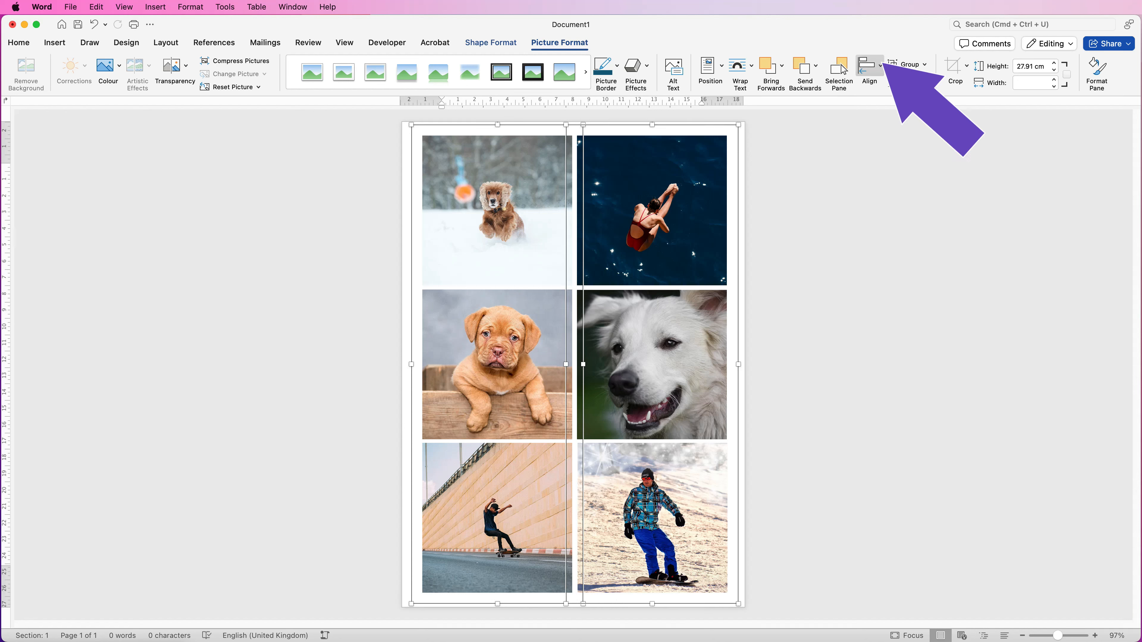
{"action": "left_click", "coordinate": [868, 68]}
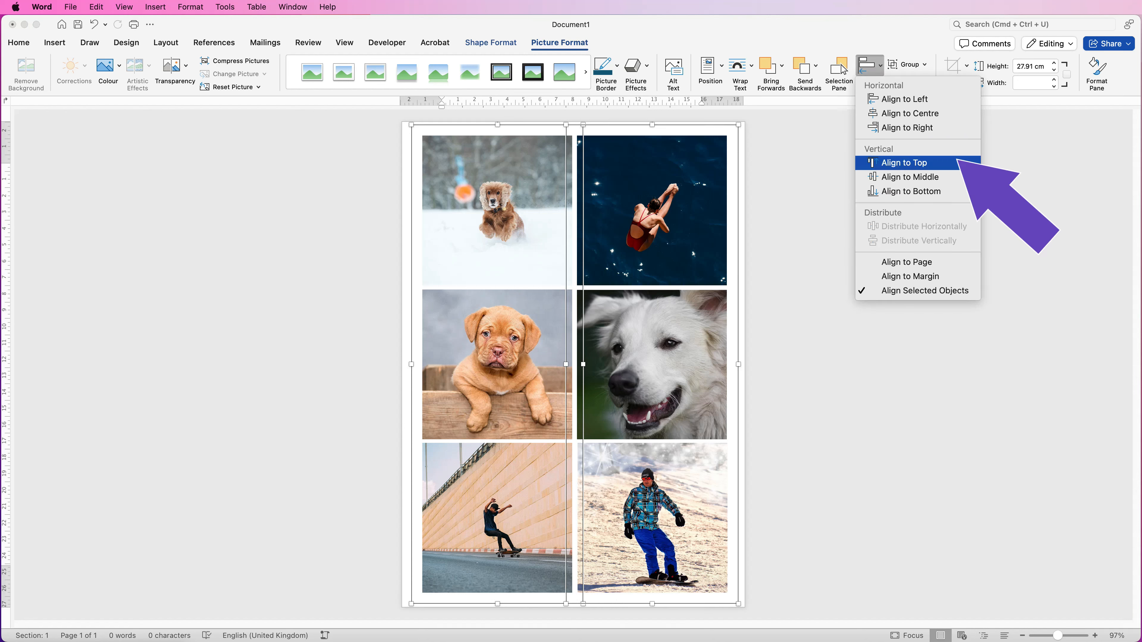
{"action": "left_click", "coordinate": [904, 162]}
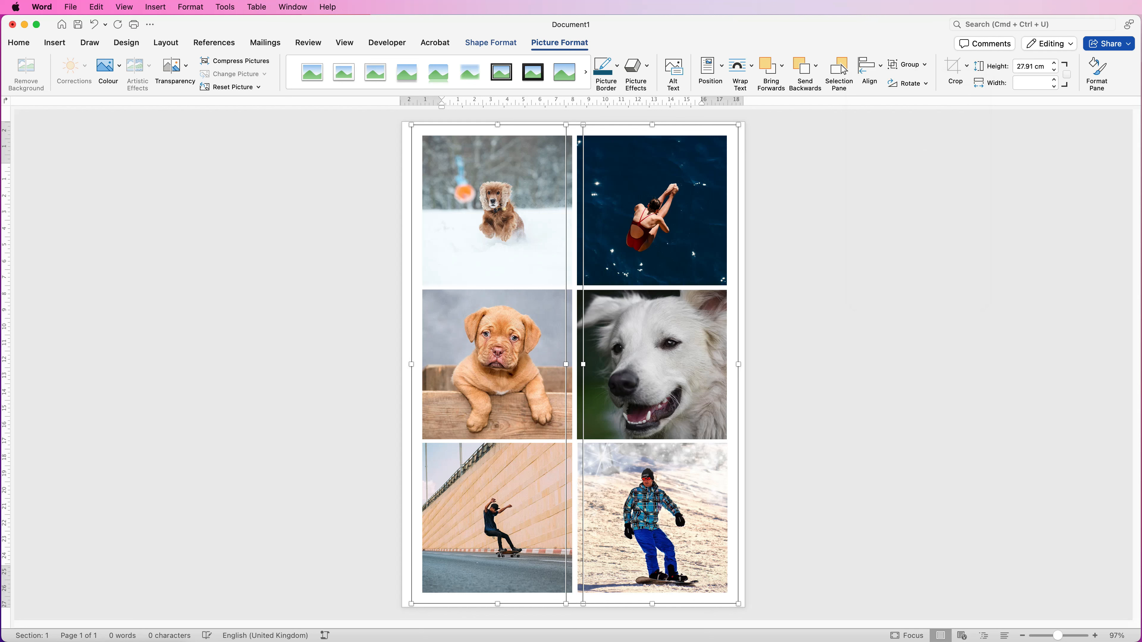
{"action": "left_click", "coordinate": [924, 64]}
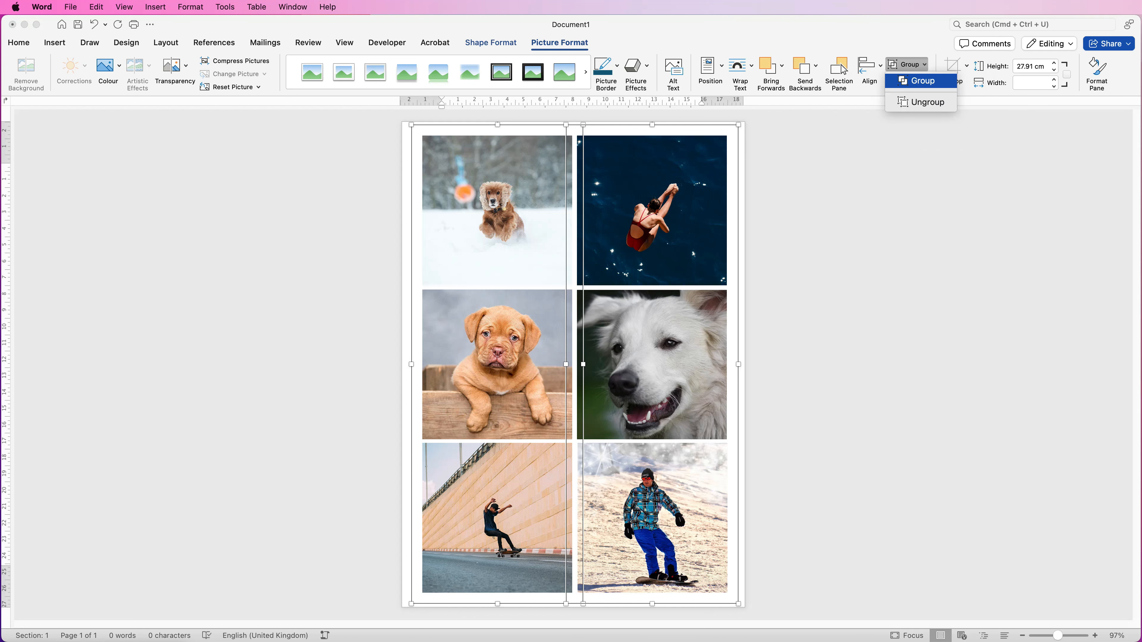
{"action": "left_click", "coordinate": [922, 80]}
Align the grouped photo grid to centre horizontally and to middle vertically, relative to the margin
{"action": "left_click", "coordinate": [868, 65]}
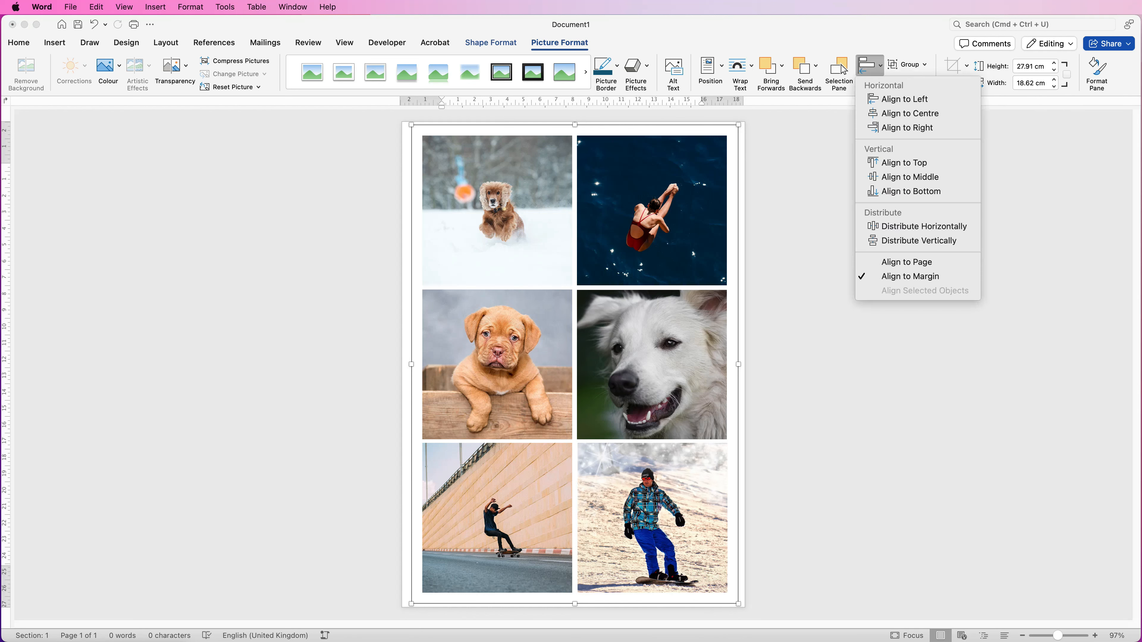
{"action": "left_click", "coordinate": [895, 113]}
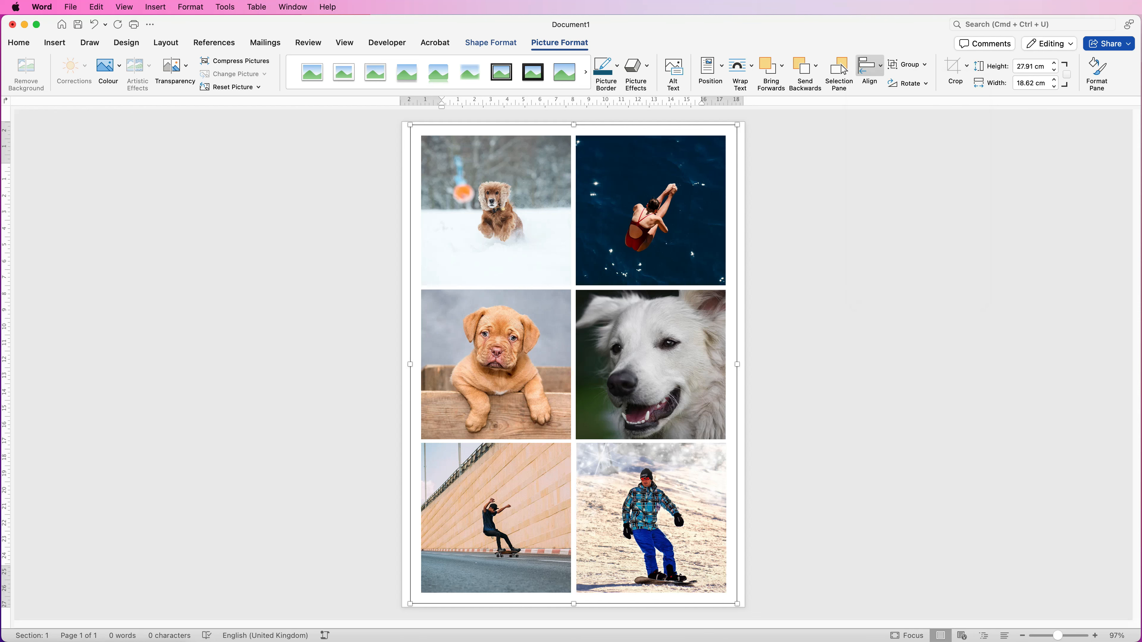
{"action": "left_click", "coordinate": [868, 66]}
{"action": "left_click", "coordinate": [899, 173]}
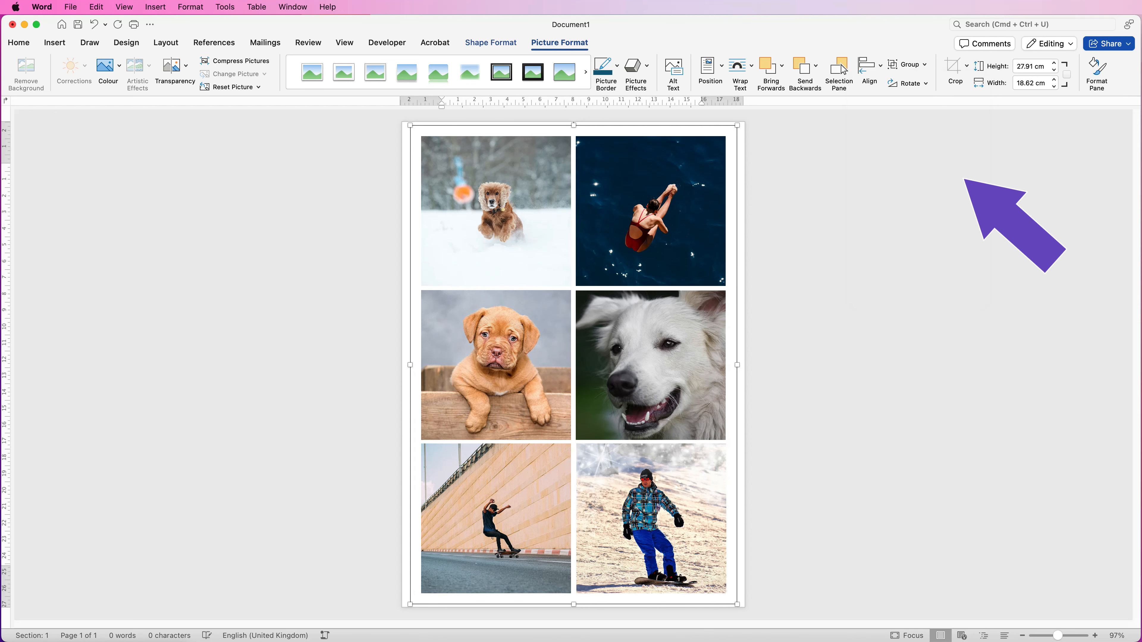
{"action": "left_click", "coordinate": [443, 167]}
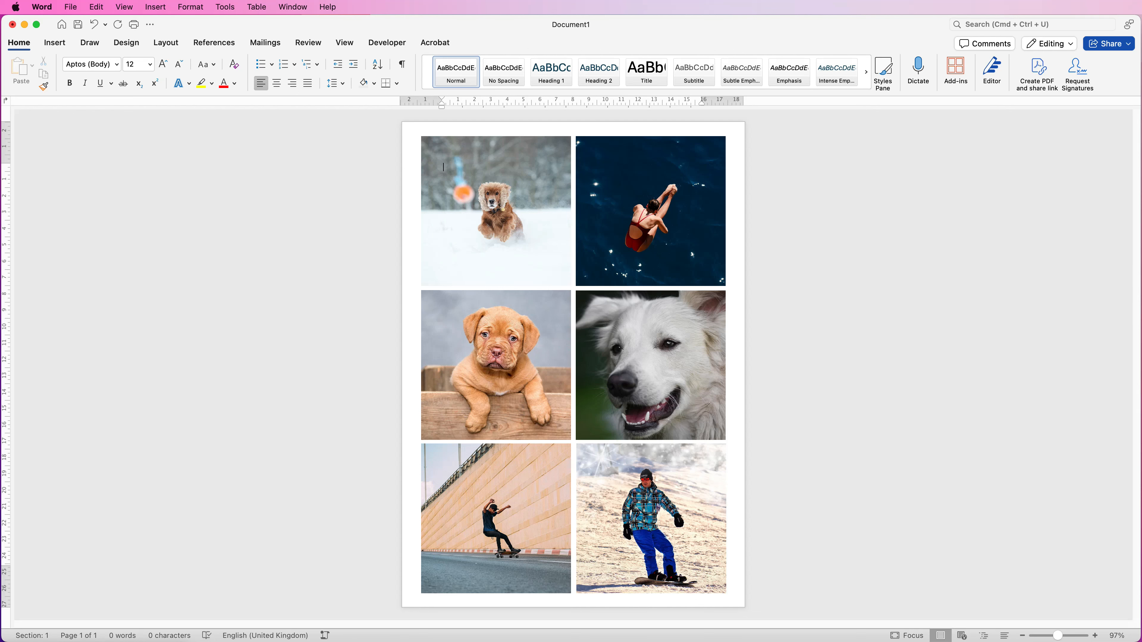
Ungroup the photo grid completely, back into six separate pictures
{"action": "left_click", "coordinate": [443, 166]}
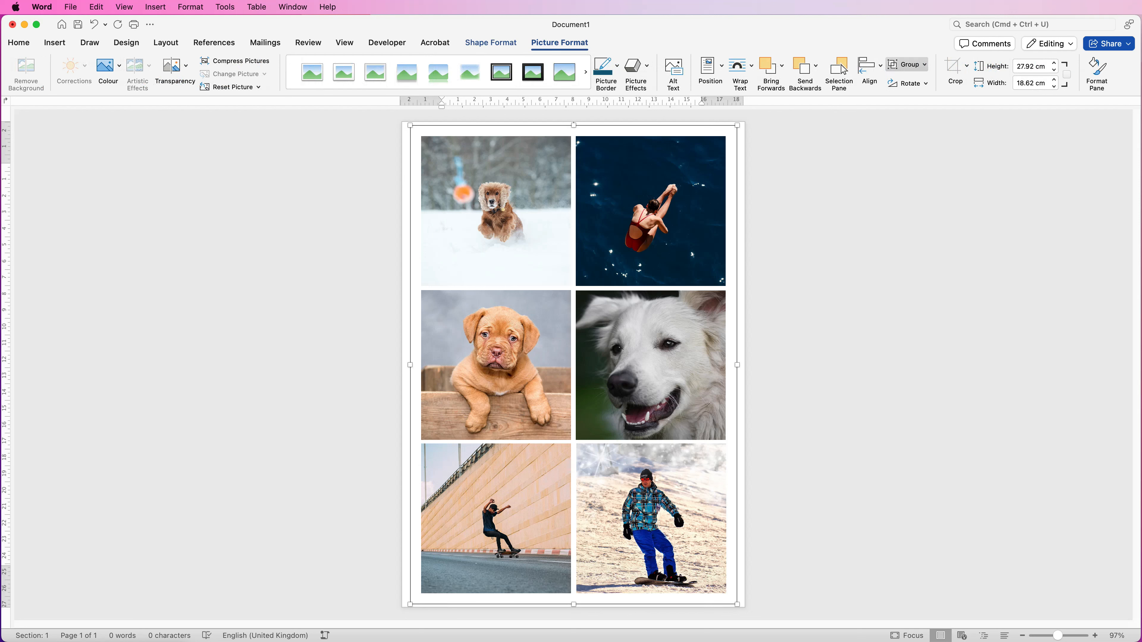
{"action": "left_click", "coordinate": [909, 64]}
{"action": "left_click", "coordinate": [926, 102]}
{"action": "left_click", "coordinate": [908, 64]}
{"action": "left_click", "coordinate": [927, 102]}
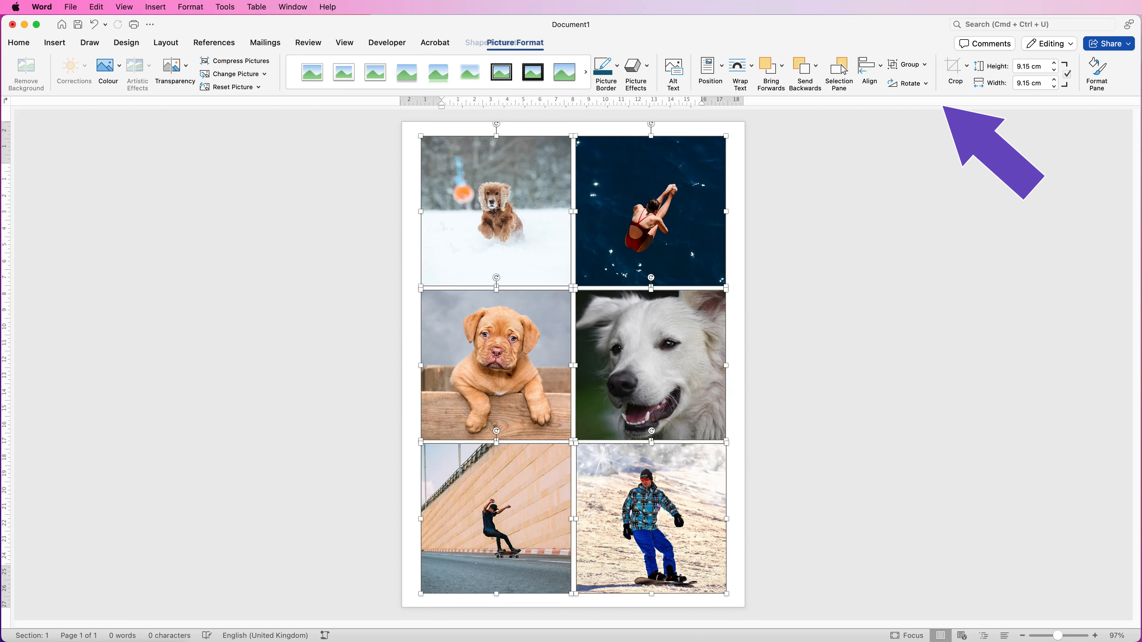
{"action": "key", "text": "Escape"}
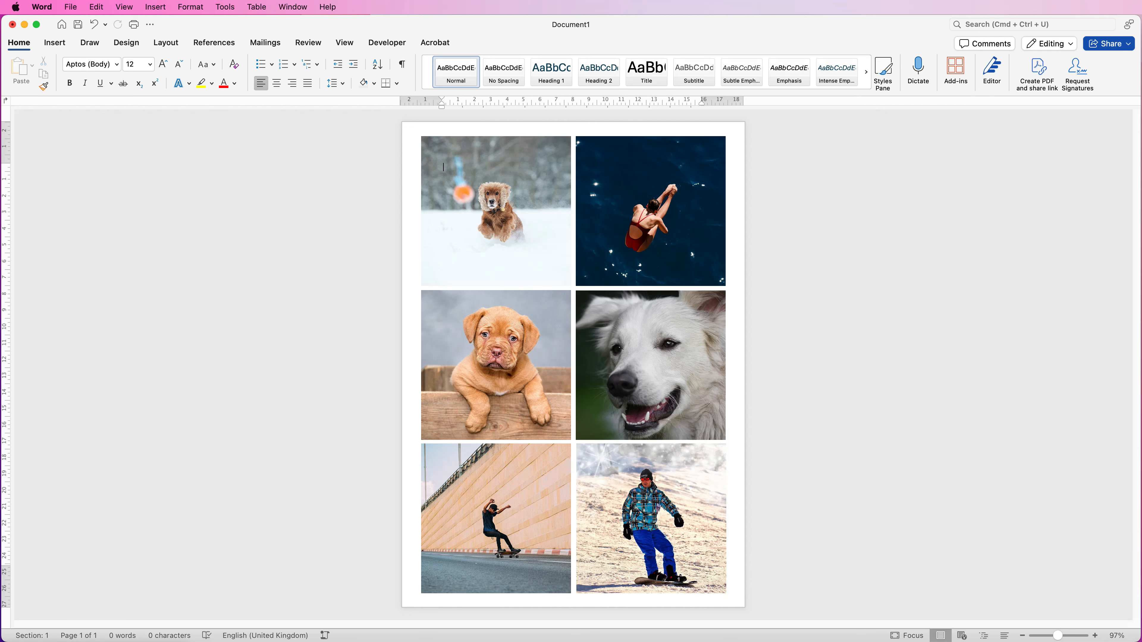
Remove all colour saturation from the cocker spaniel picture and apply the brightness 0% (normal), contrast +20% correction
{"action": "left_click", "coordinate": [443, 167]}
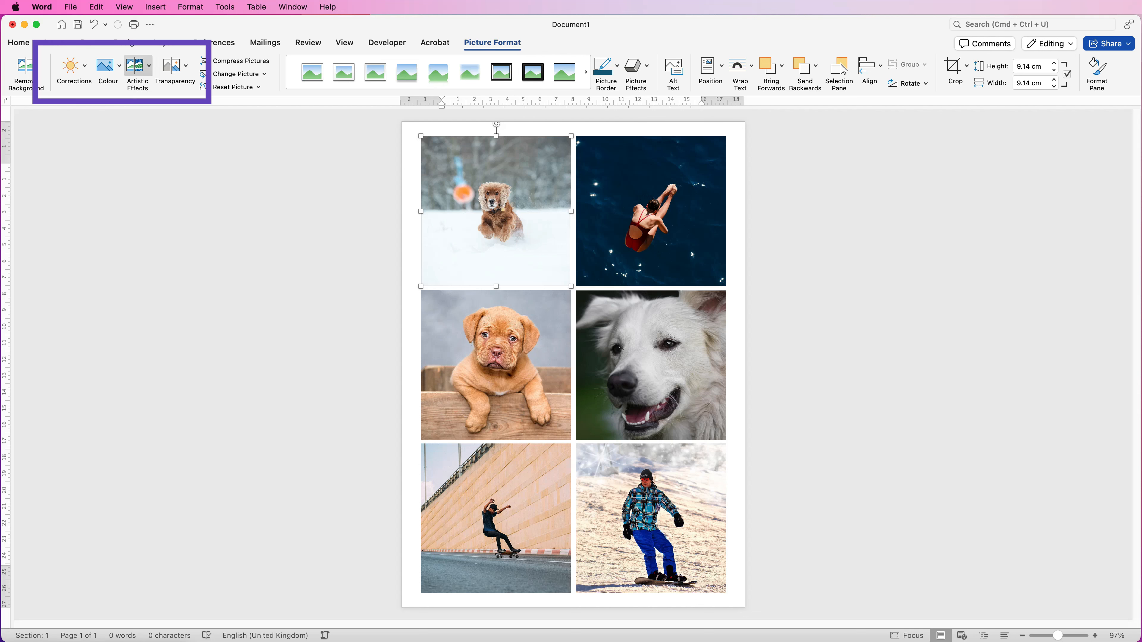
{"action": "left_click", "coordinate": [108, 68]}
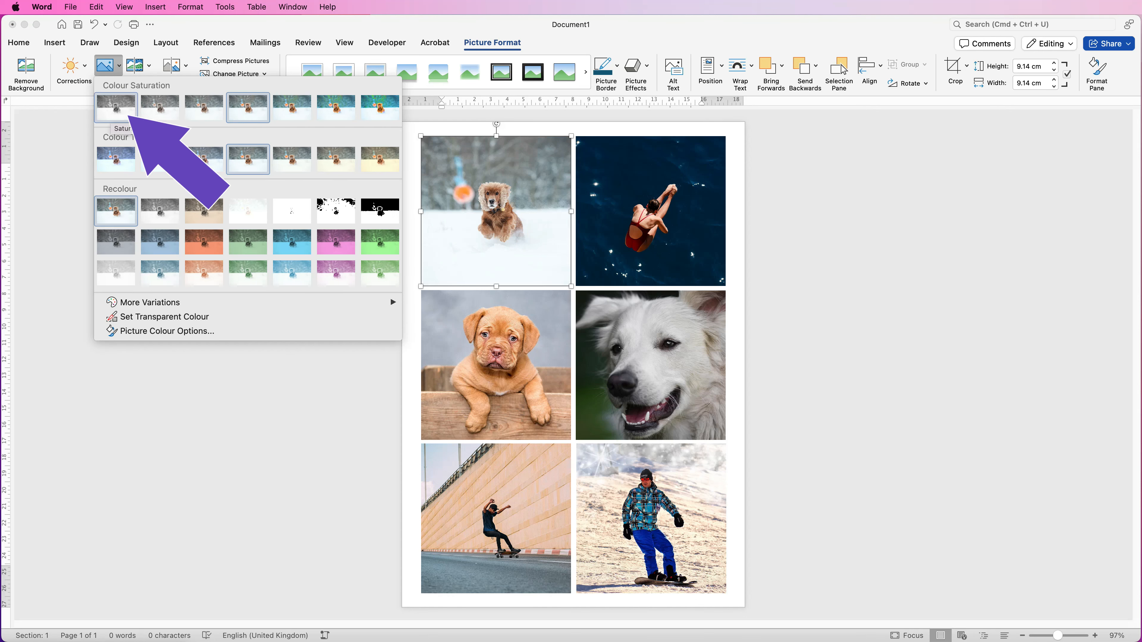
{"action": "left_click", "coordinate": [116, 108]}
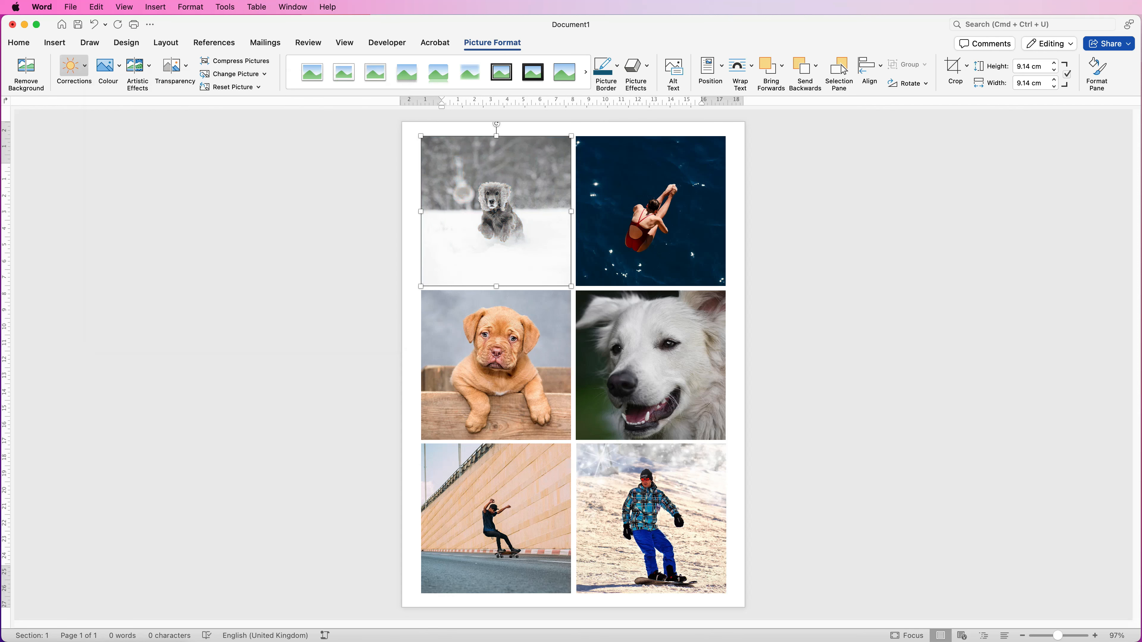
{"action": "left_click", "coordinate": [71, 66]}
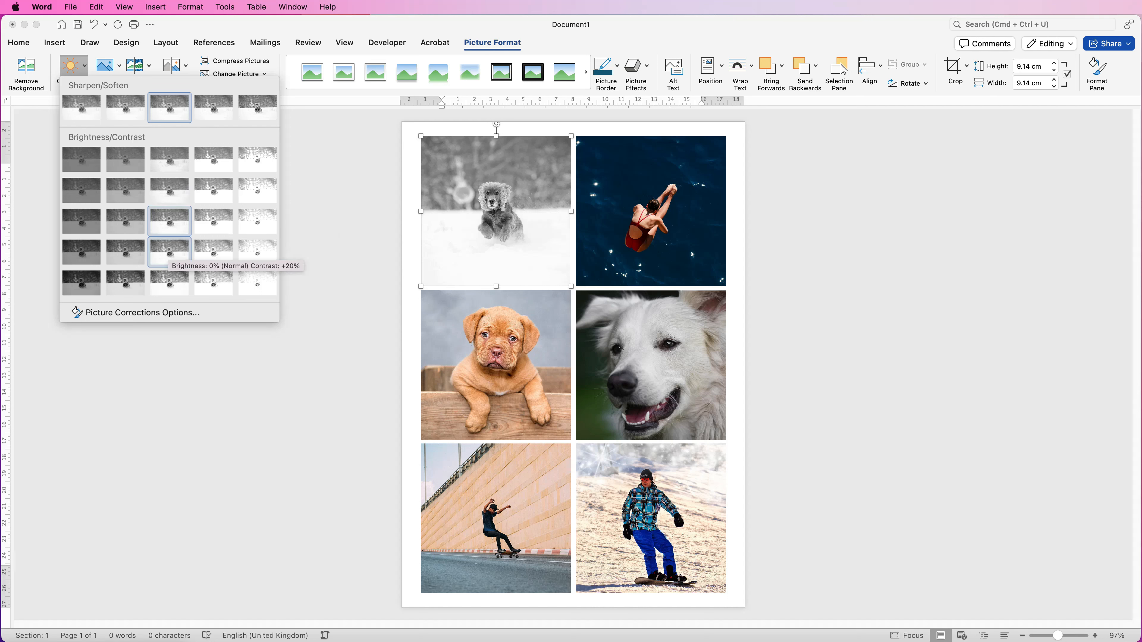
{"action": "left_click", "coordinate": [169, 251]}
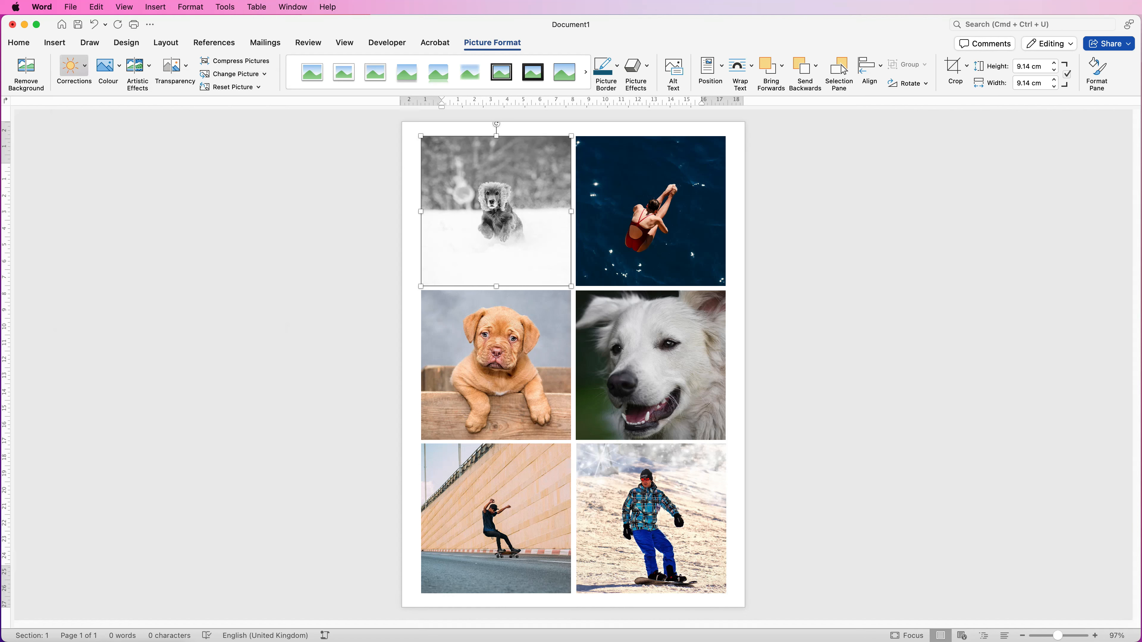
Try a darker correction with the strongest contrast on the cocker spaniel picture, and return it to brightness 0%, contrast +20%
{"action": "left_click", "coordinate": [71, 66]}
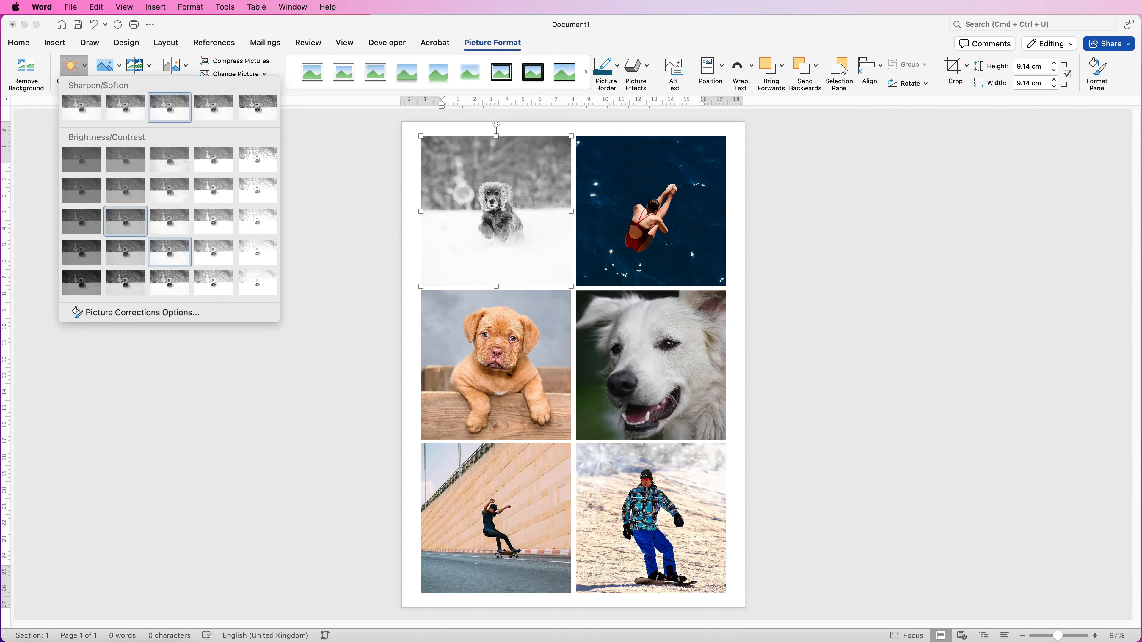
{"action": "left_click", "coordinate": [125, 283]}
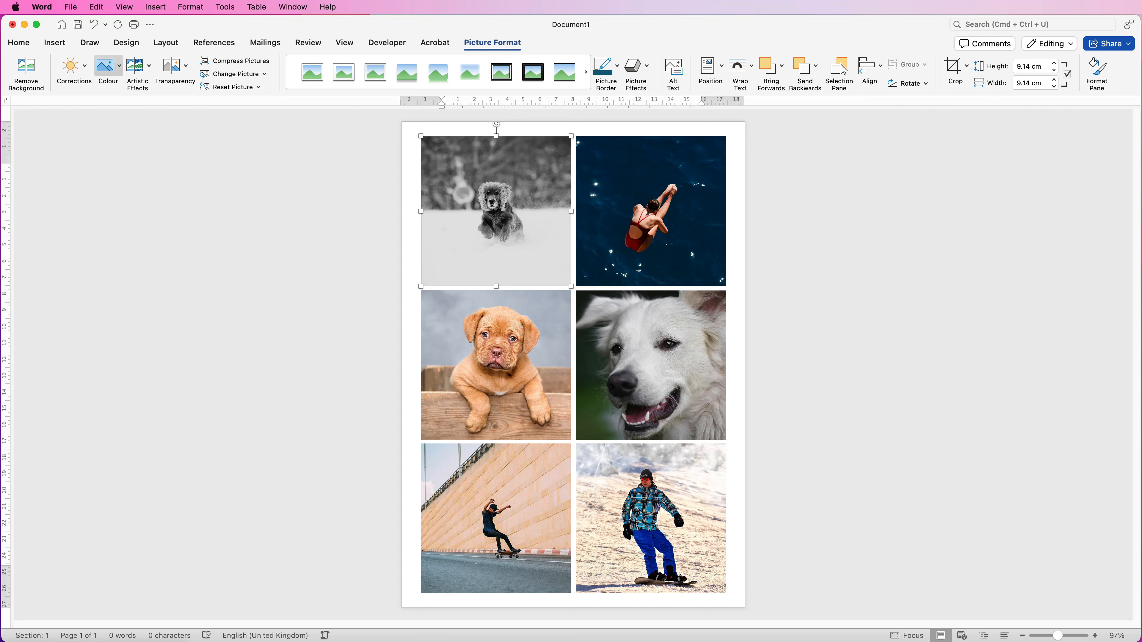
{"action": "left_click", "coordinate": [71, 66]}
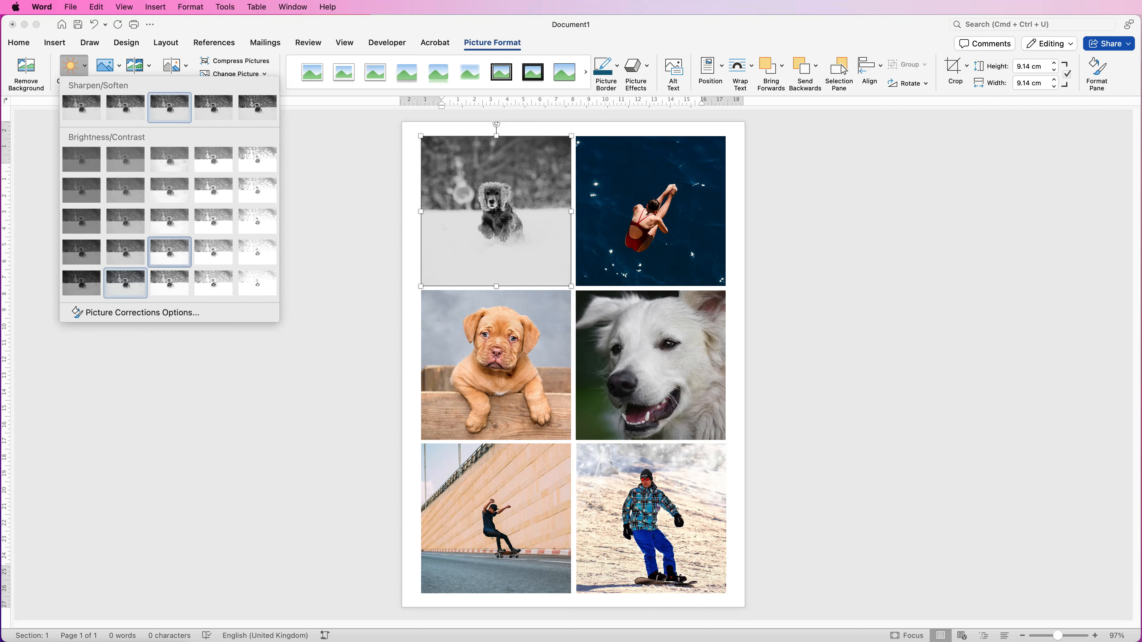
{"action": "left_click", "coordinate": [169, 252]}
Remove all colour saturation from the diver picture and apply the correction one level brighter than normal with the strongest contrast
{"action": "left_click", "coordinate": [651, 211]}
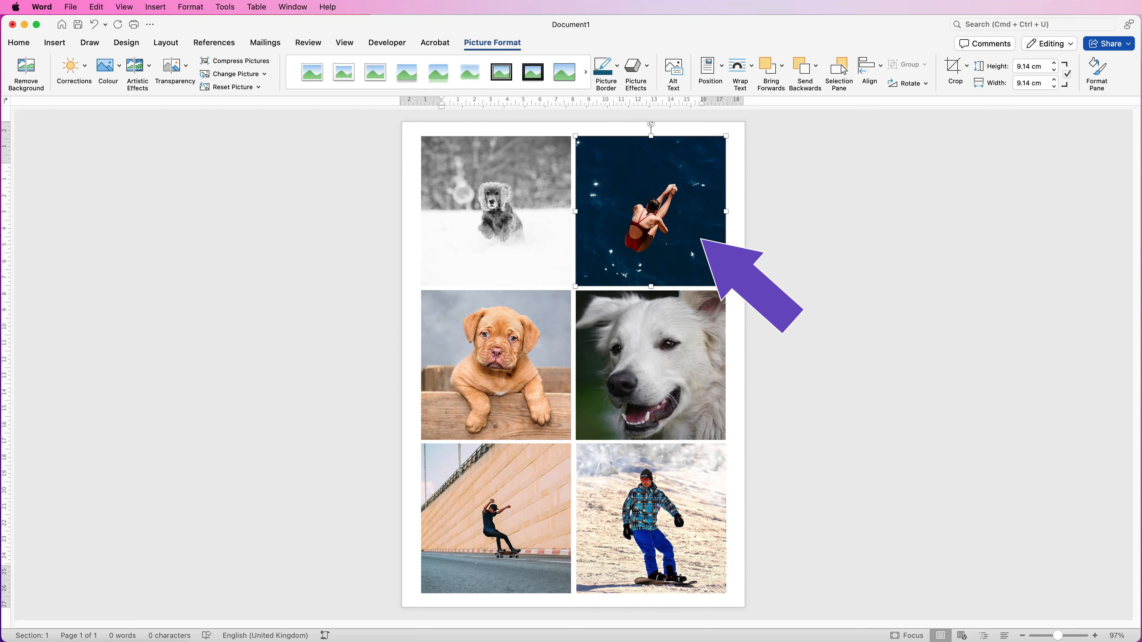
{"action": "left_click", "coordinate": [107, 66]}
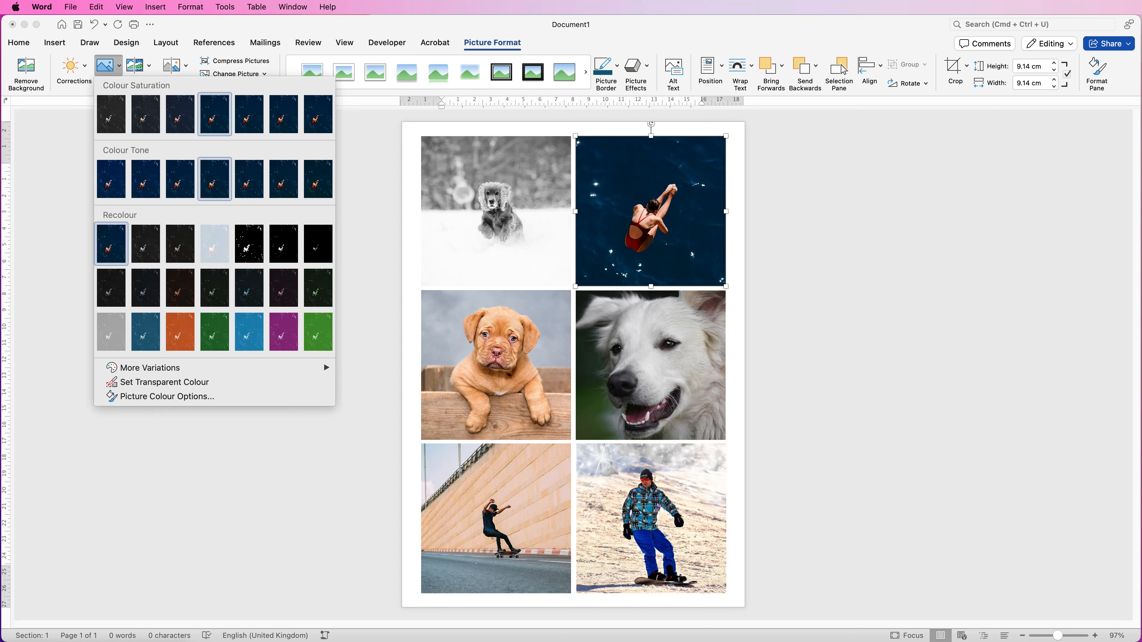
{"action": "left_click", "coordinate": [111, 114]}
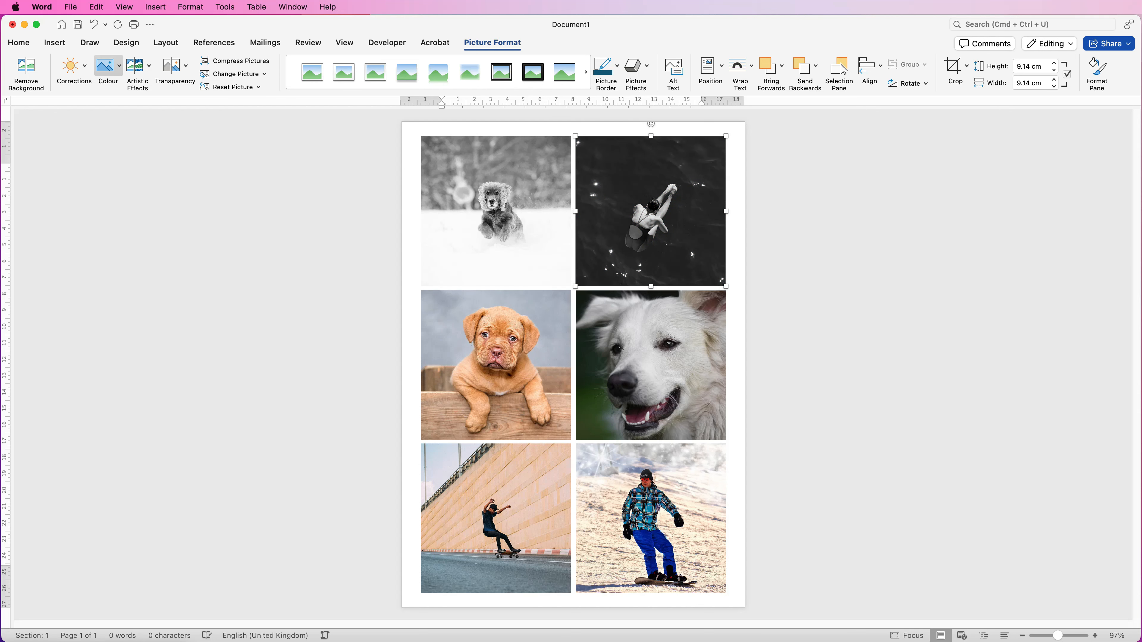
{"action": "left_click", "coordinate": [72, 66]}
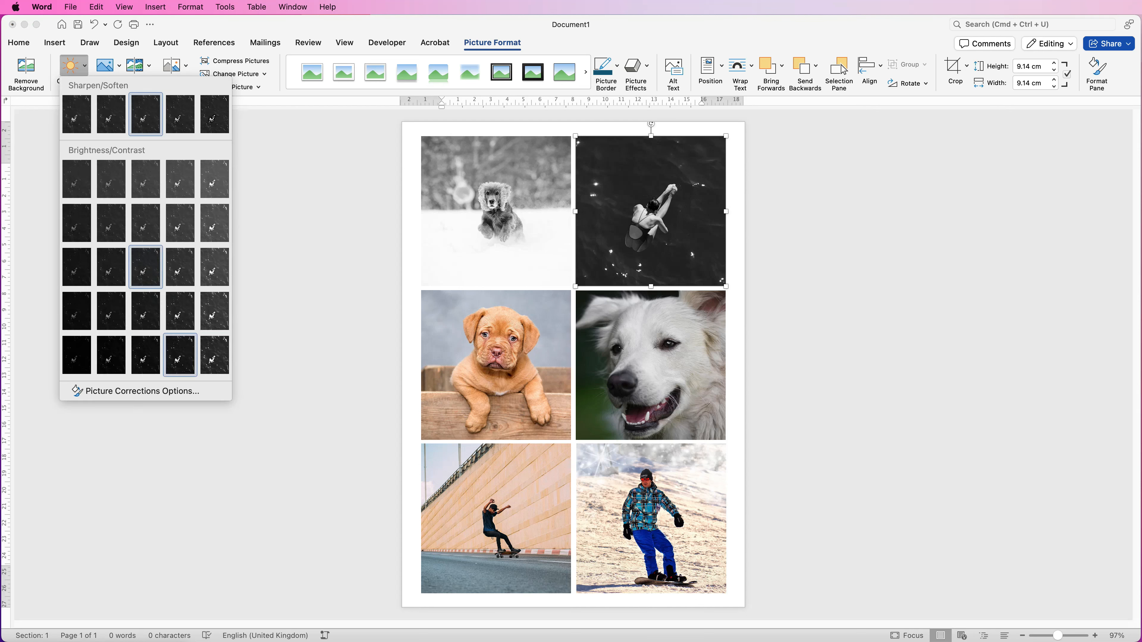
{"action": "left_click", "coordinate": [180, 355]}
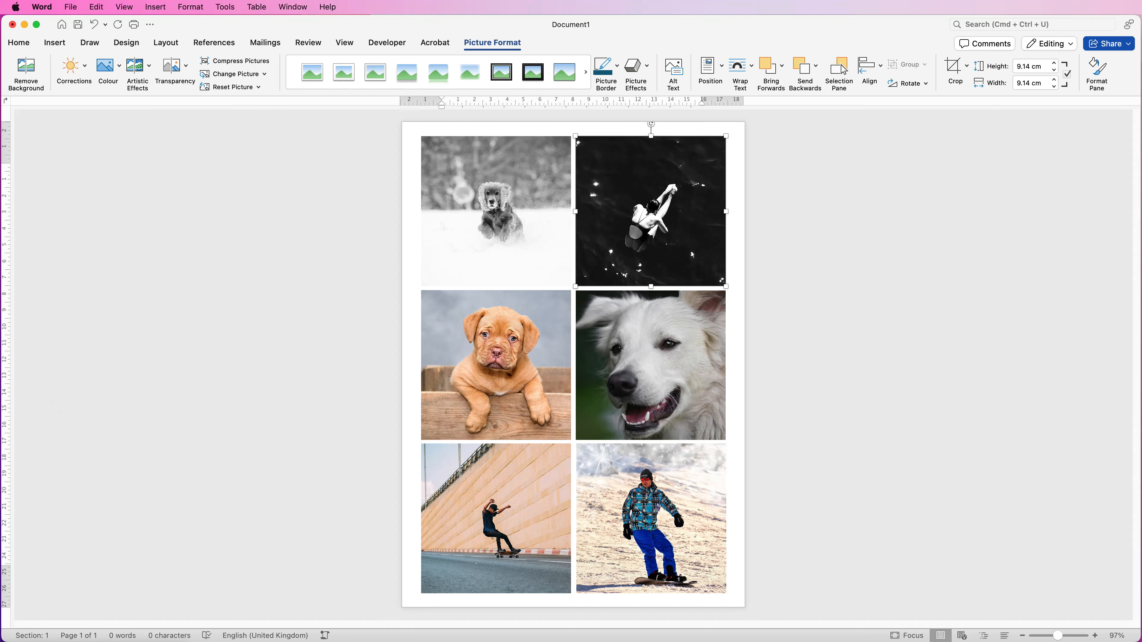
Remove all colour saturation from the puppy picture and apply the correction with normal brightness and the strongest contrast
{"action": "left_click", "coordinate": [496, 365]}
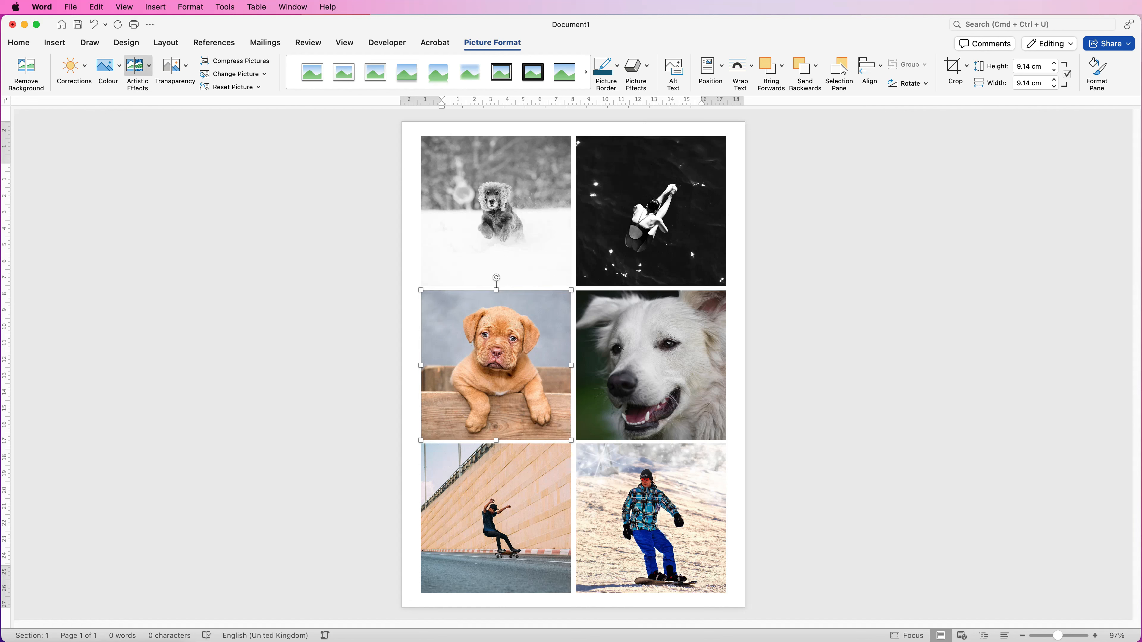
{"action": "left_click", "coordinate": [108, 67]}
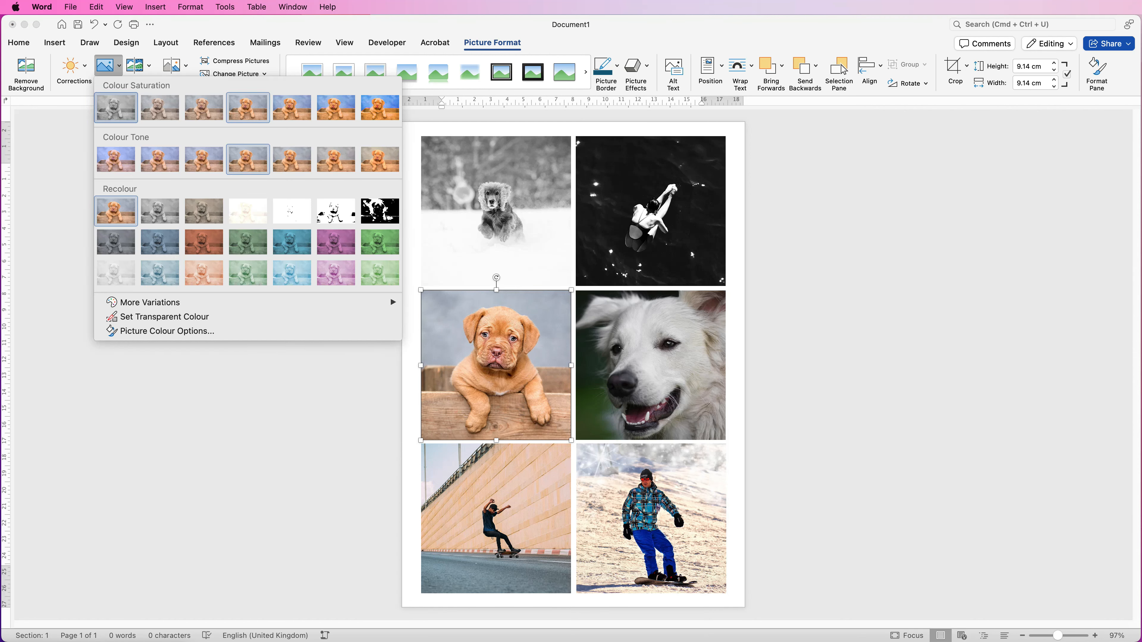
{"action": "left_click", "coordinate": [116, 108]}
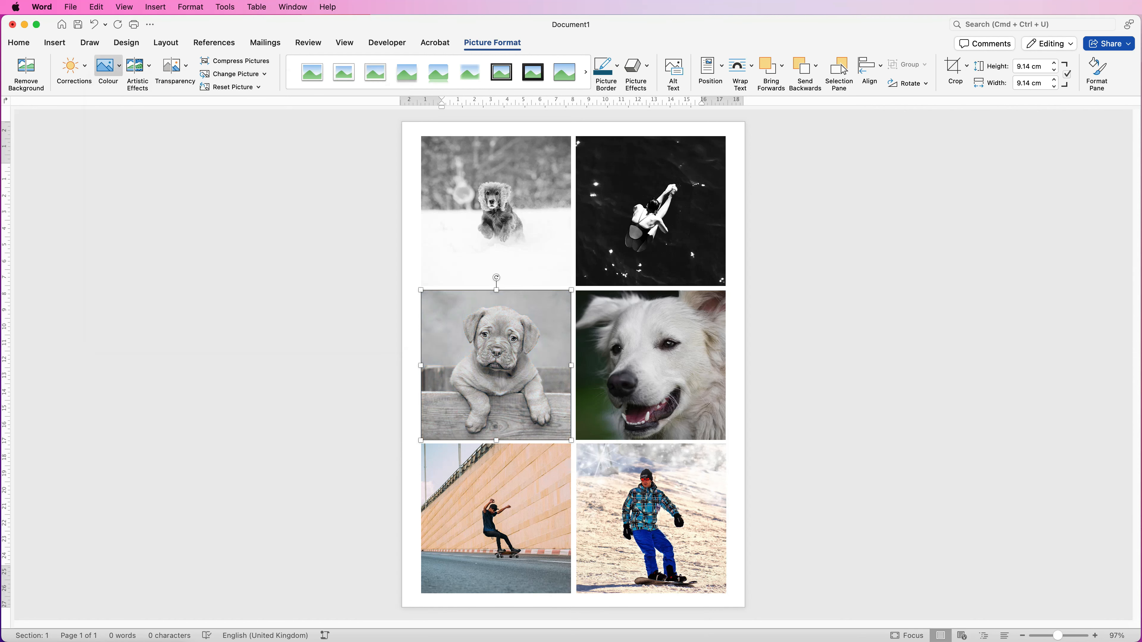
{"action": "left_click", "coordinate": [72, 68]}
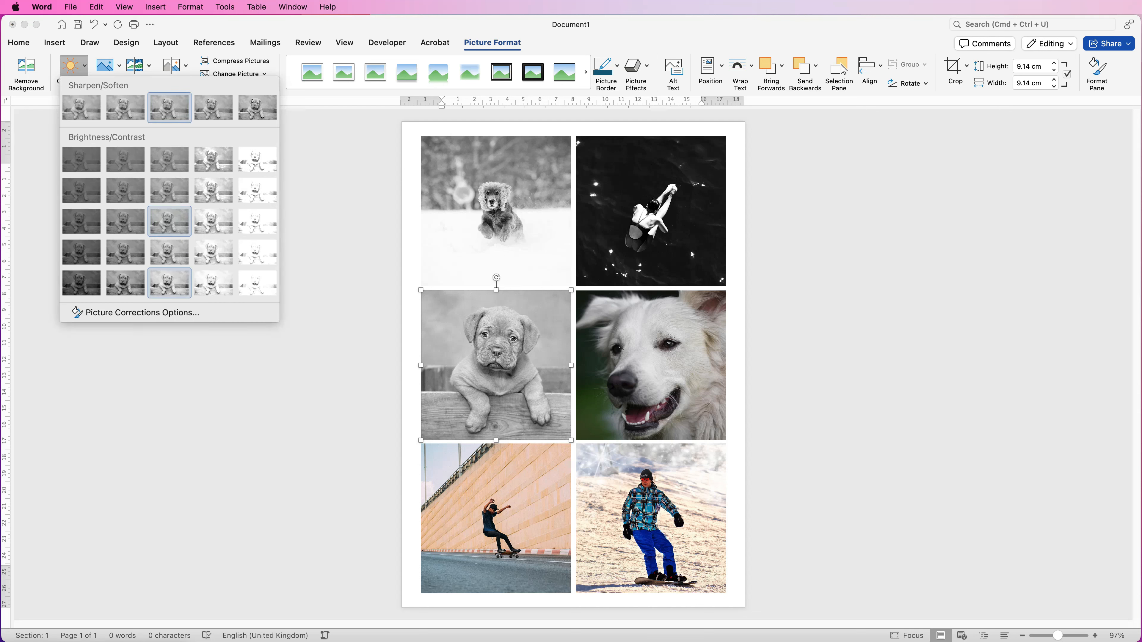
{"action": "left_click", "coordinate": [169, 282]}
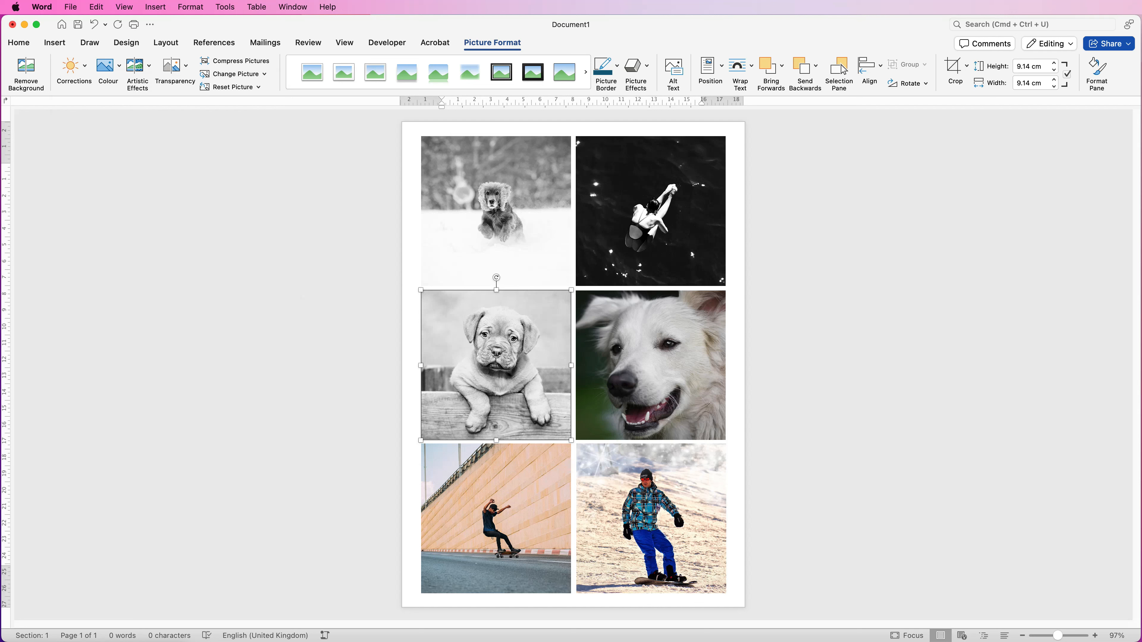
Remove all colour saturation from the white dog picture and apply the correction one level above normal in both brightness and contrast
{"action": "left_click", "coordinate": [650, 365]}
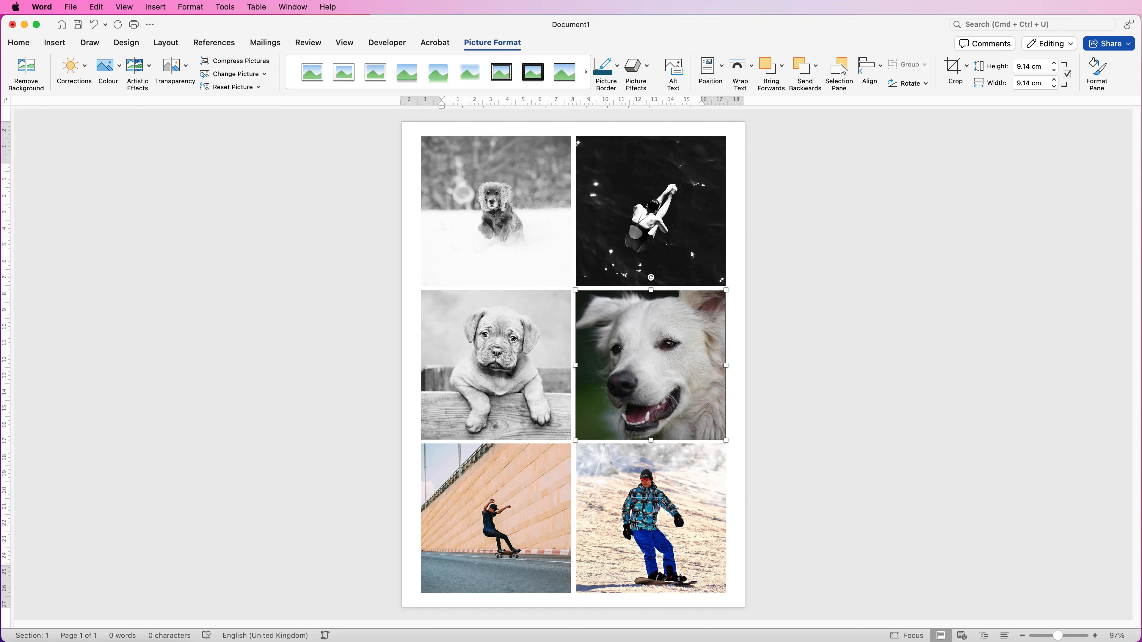
{"action": "left_click", "coordinate": [108, 68]}
{"action": "left_click", "coordinate": [116, 108]}
{"action": "left_click", "coordinate": [72, 68]}
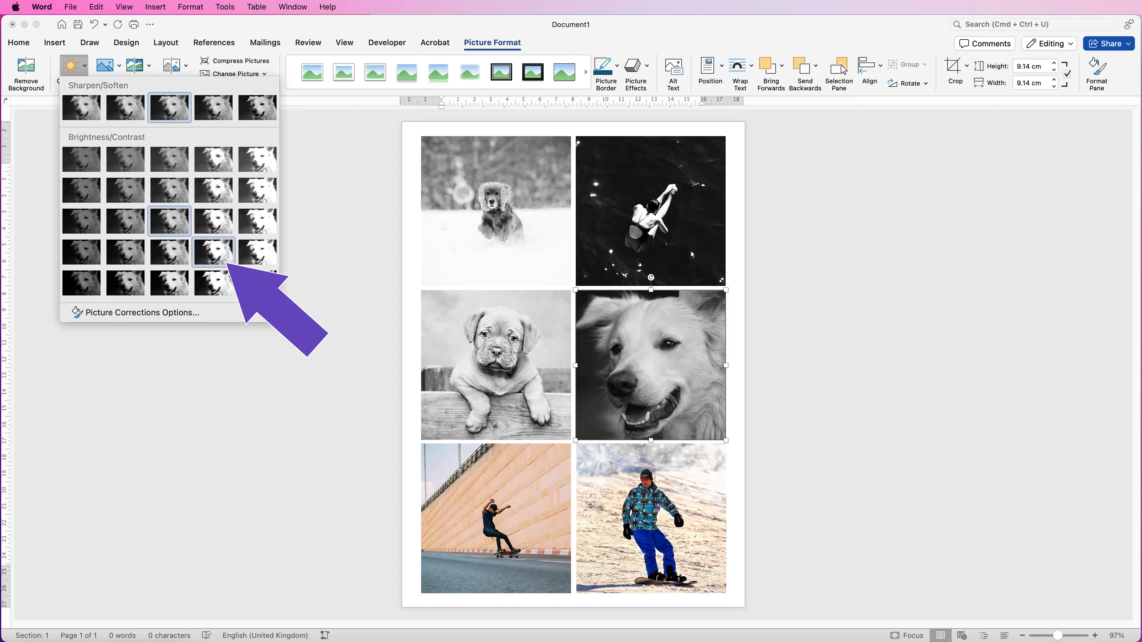
{"action": "left_click", "coordinate": [213, 252]}
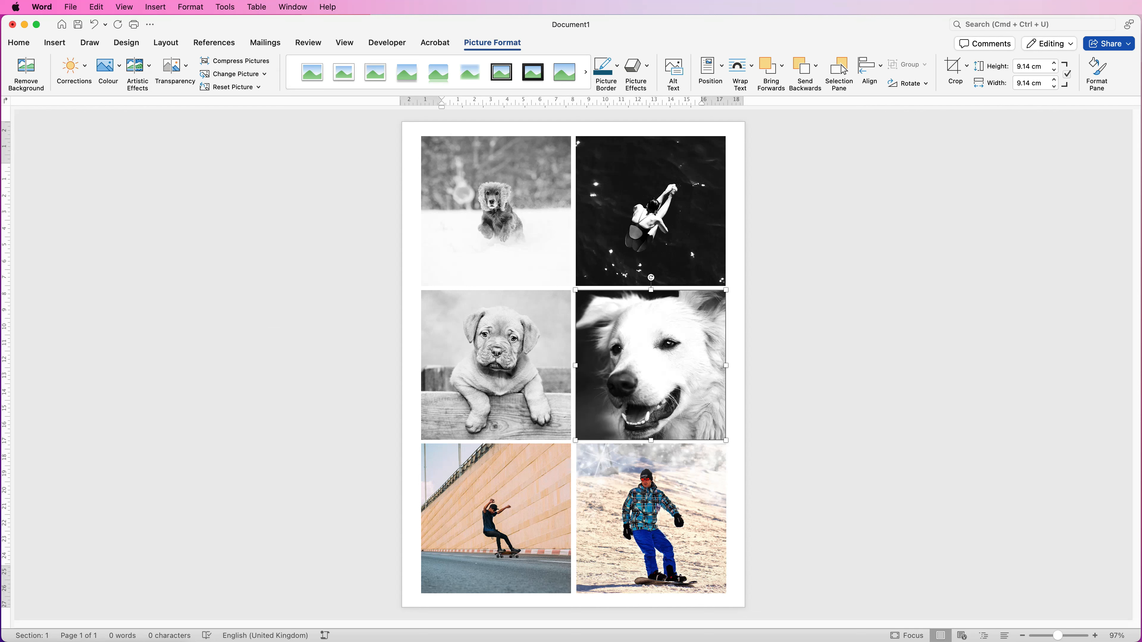
Remove all colour saturation from the skateboarder picture and apply the correction with normal brightness and the strongest contrast
{"action": "left_click", "coordinate": [496, 518]}
{"action": "left_click", "coordinate": [107, 65]}
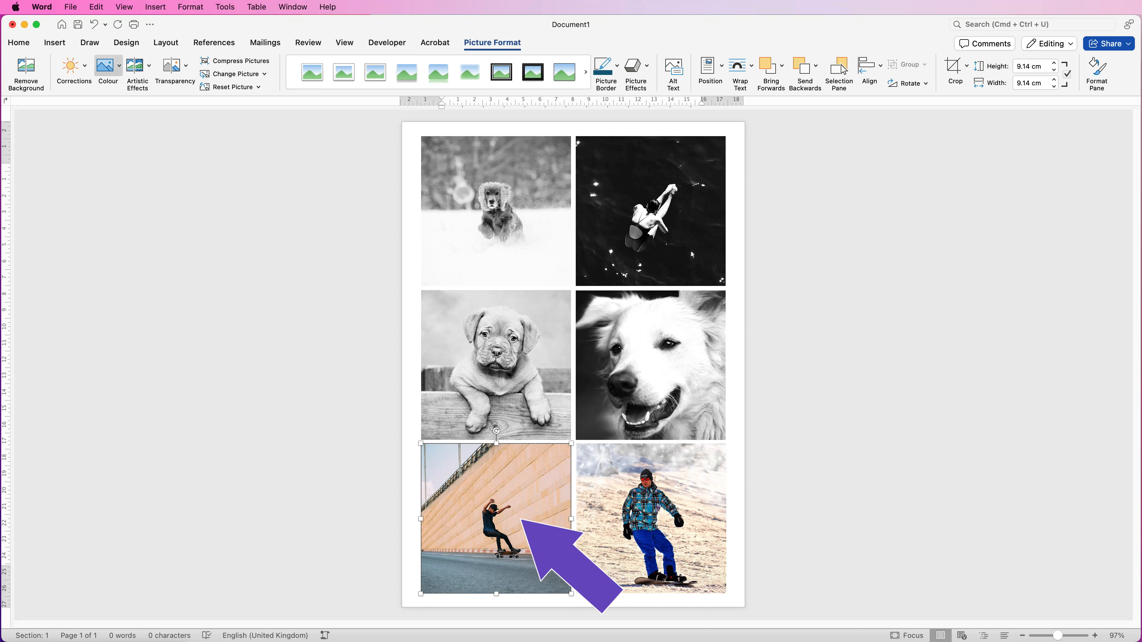
{"action": "left_click", "coordinate": [116, 107]}
{"action": "left_click", "coordinate": [73, 66]}
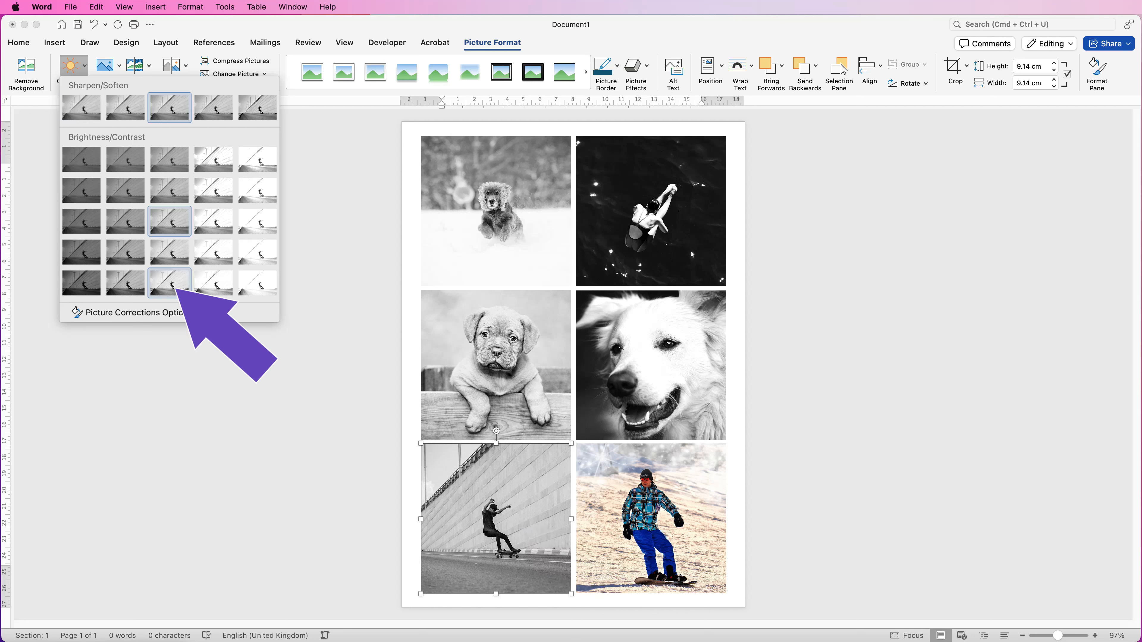
{"action": "left_click", "coordinate": [169, 282]}
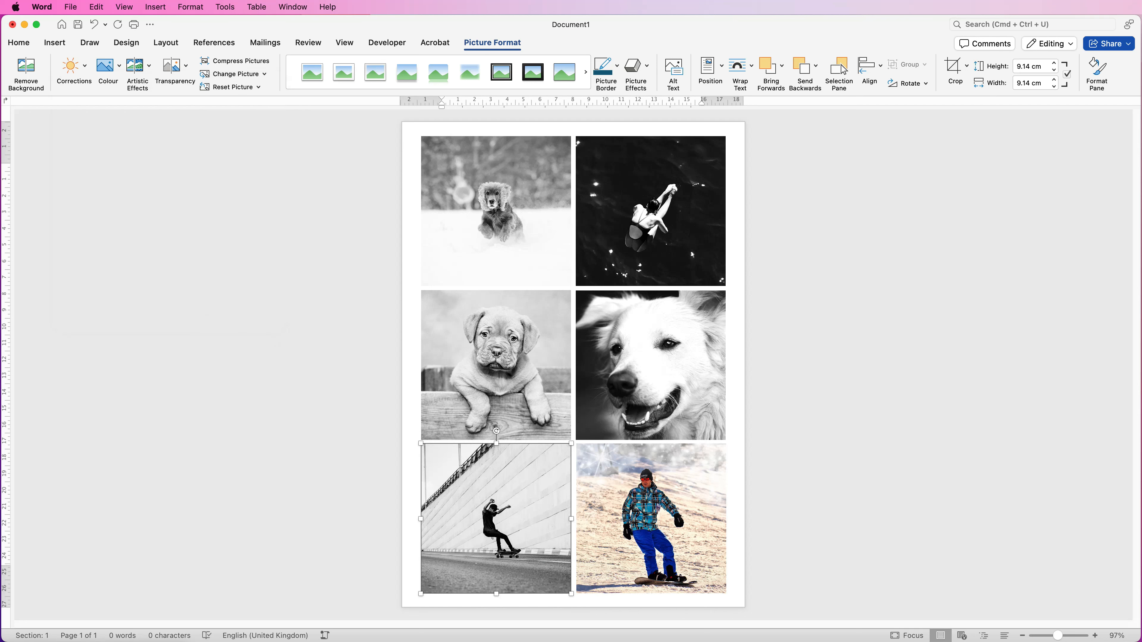
Remove all colour saturation from the snowboarder picture, apply the brightness 0% (normal), contrast +20% correction, and deselect it
{"action": "left_click", "coordinate": [651, 519]}
{"action": "left_click", "coordinate": [108, 72]}
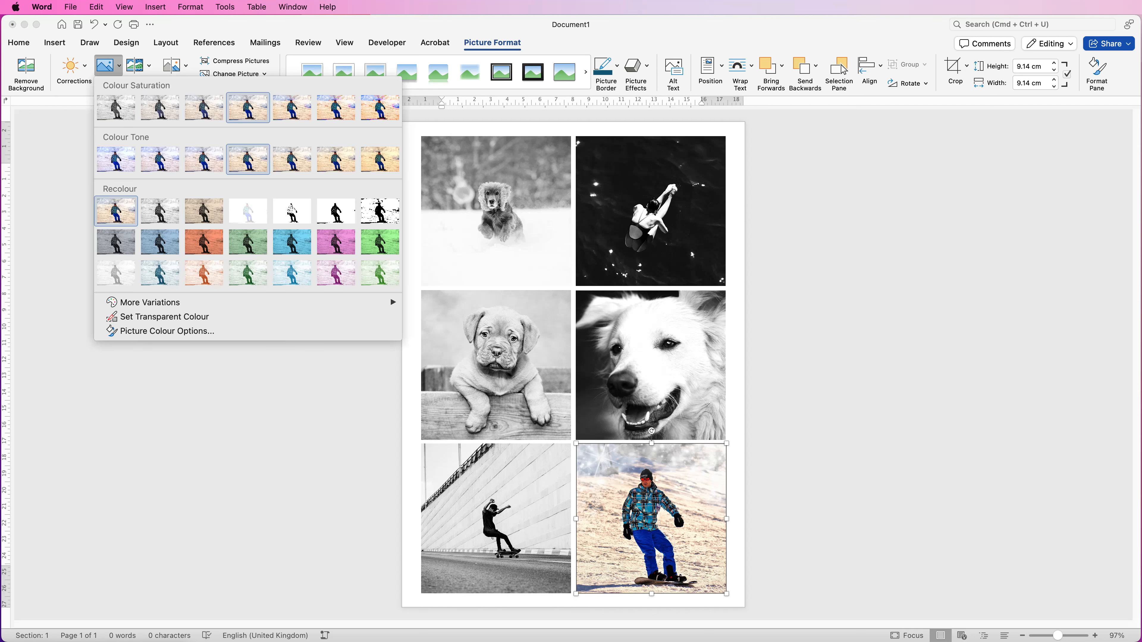
{"action": "left_click", "coordinate": [116, 107]}
{"action": "left_click", "coordinate": [72, 68]}
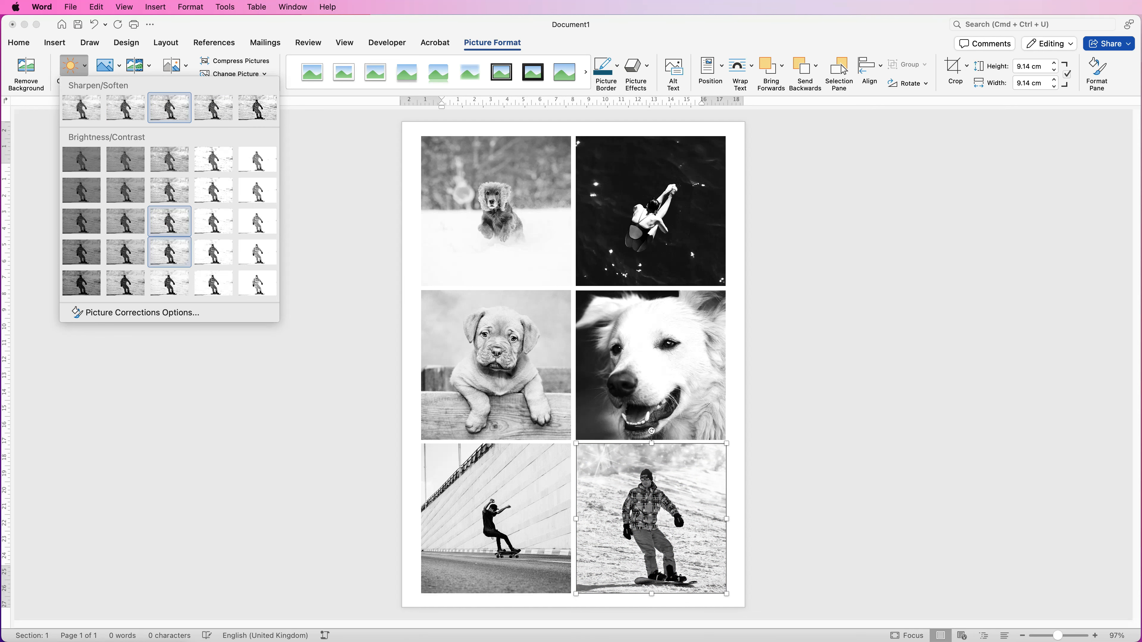
{"action": "left_click", "coordinate": [170, 252]}
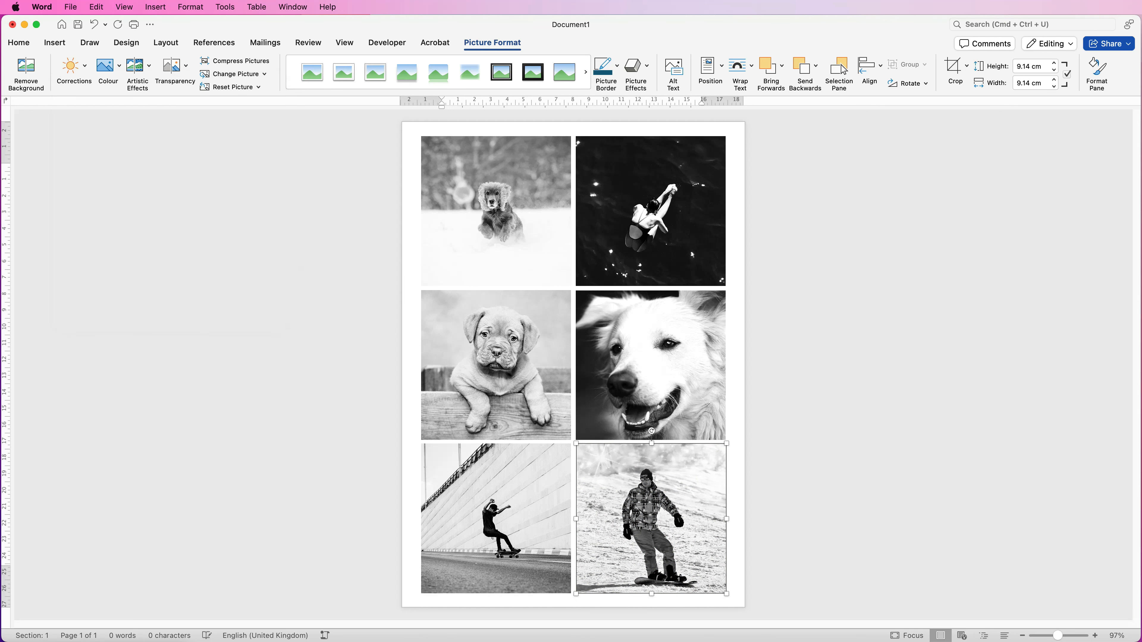
{"action": "left_click", "coordinate": [443, 167]}
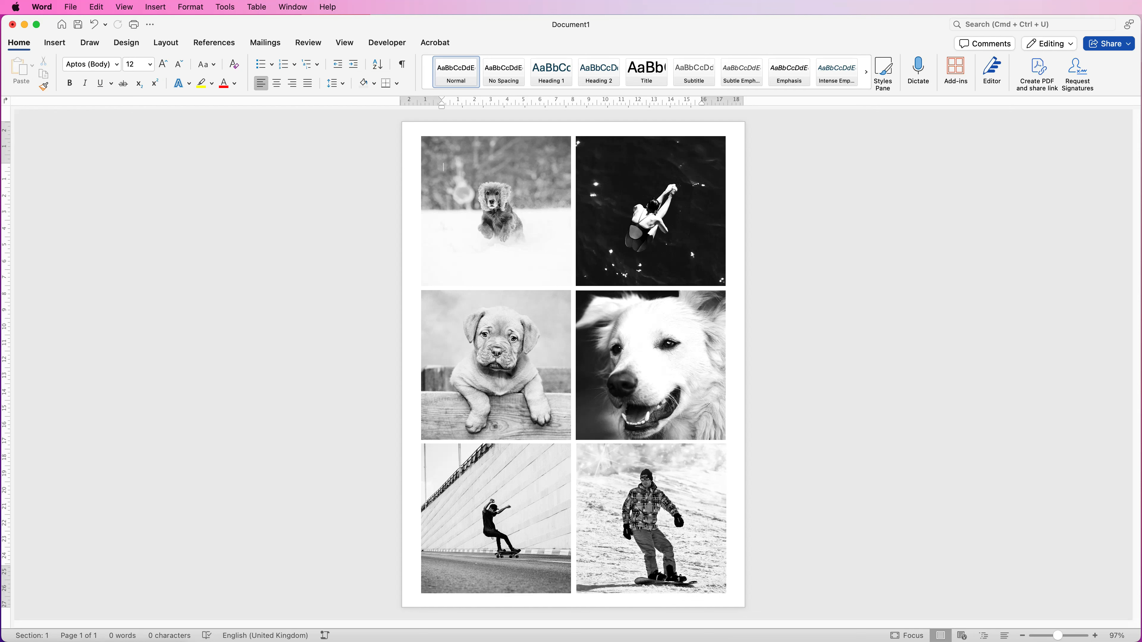